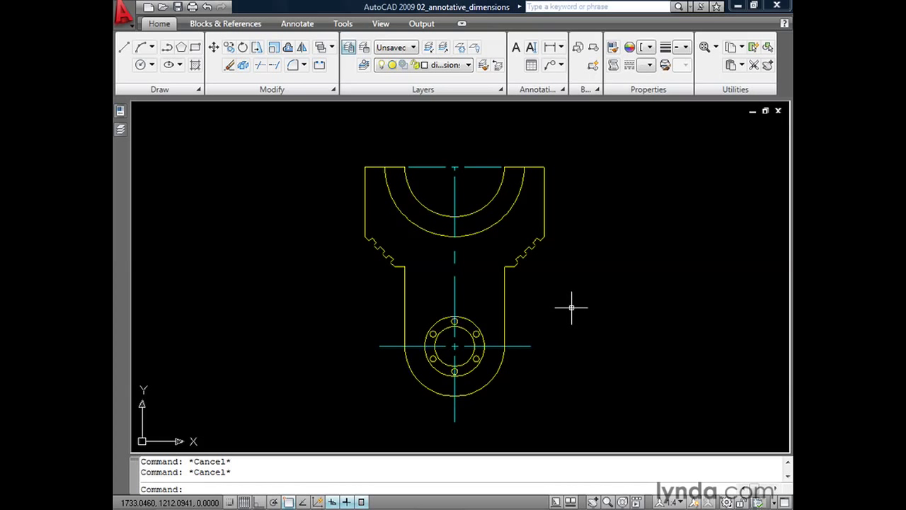
# Bring up the Annotate ribbon tools for text, dimensions, multileaders and tables.
pyautogui.click(303, 25)
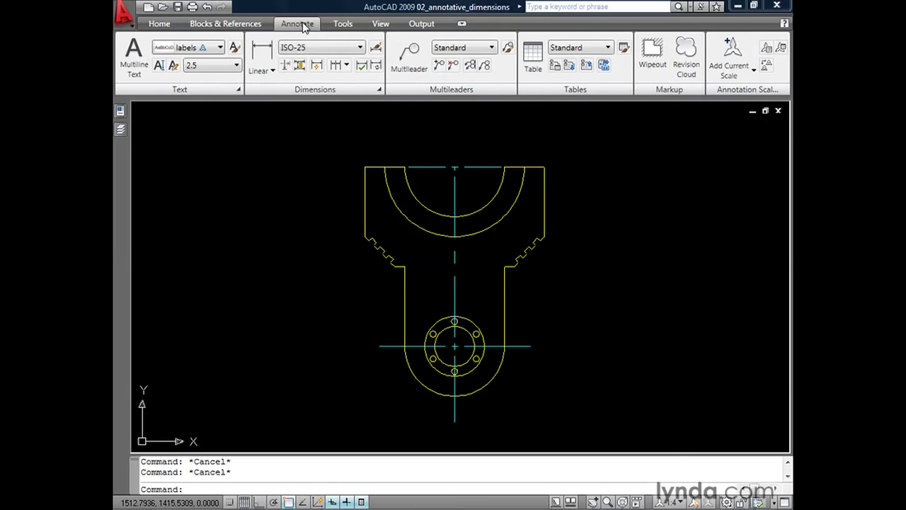
# Create an annotative dimension style named 'annotative dimensions' based on ISO-25.
pyautogui.click(376, 48)
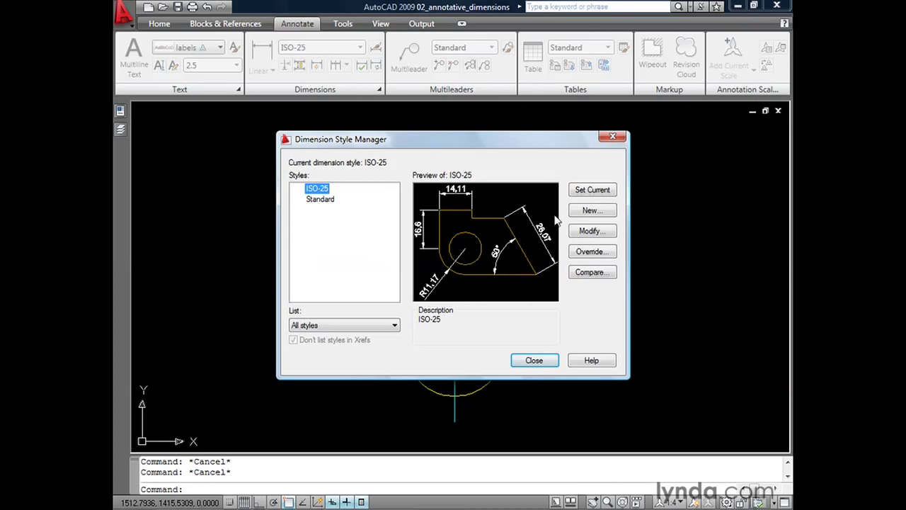
pyautogui.click(578, 212)
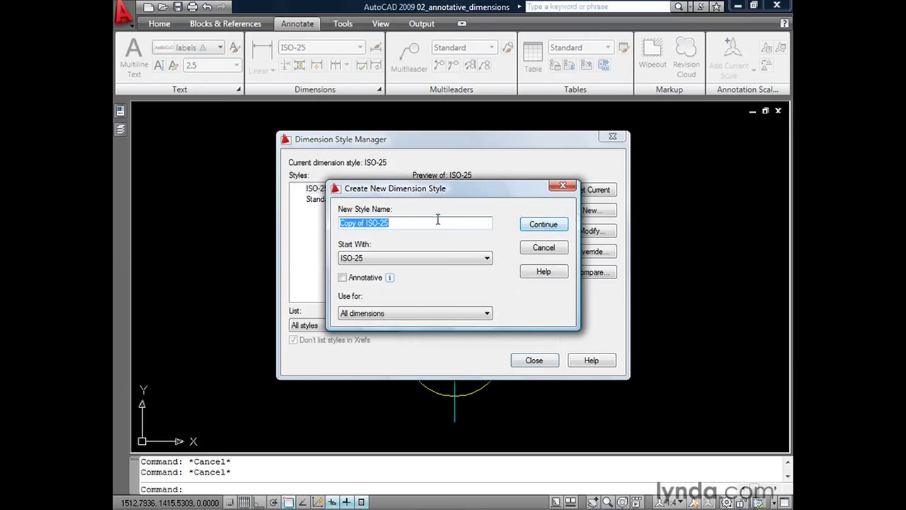
pyautogui.write('anno')
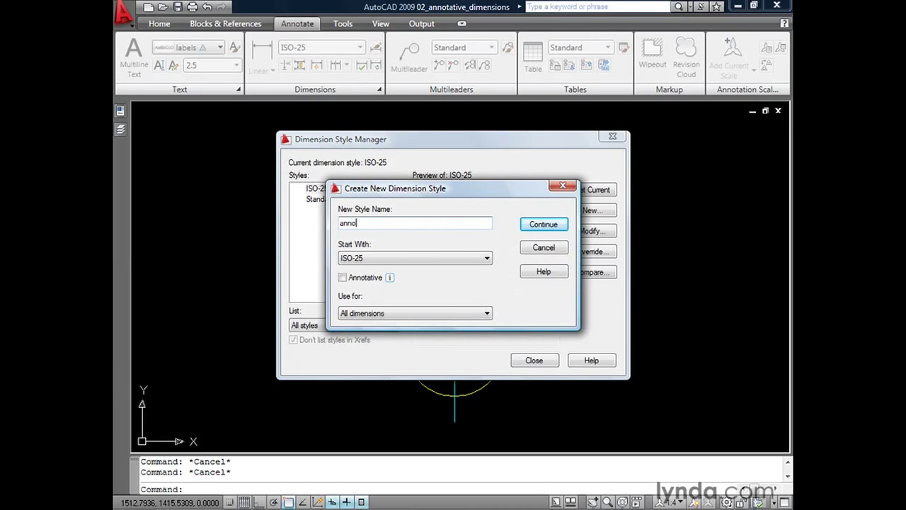
pyautogui.write('tative dimensions')
pyautogui.click(342, 278)
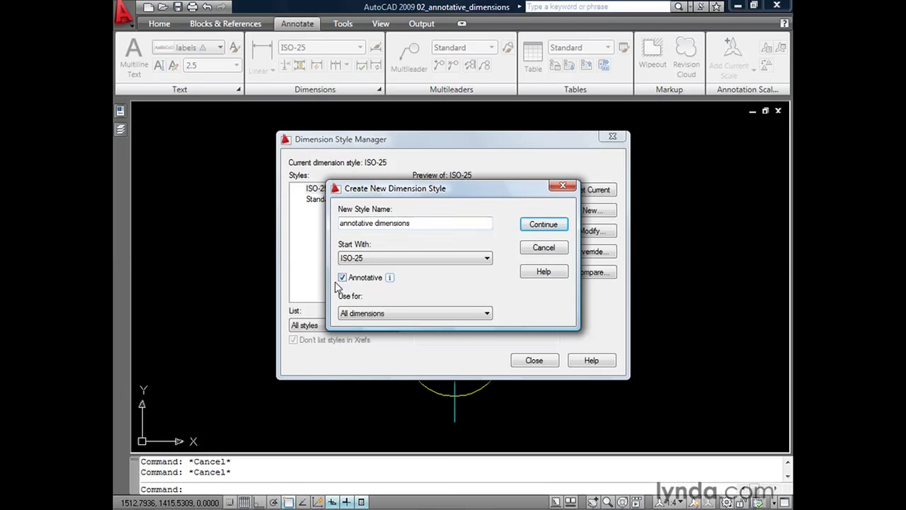
pyautogui.click(531, 225)
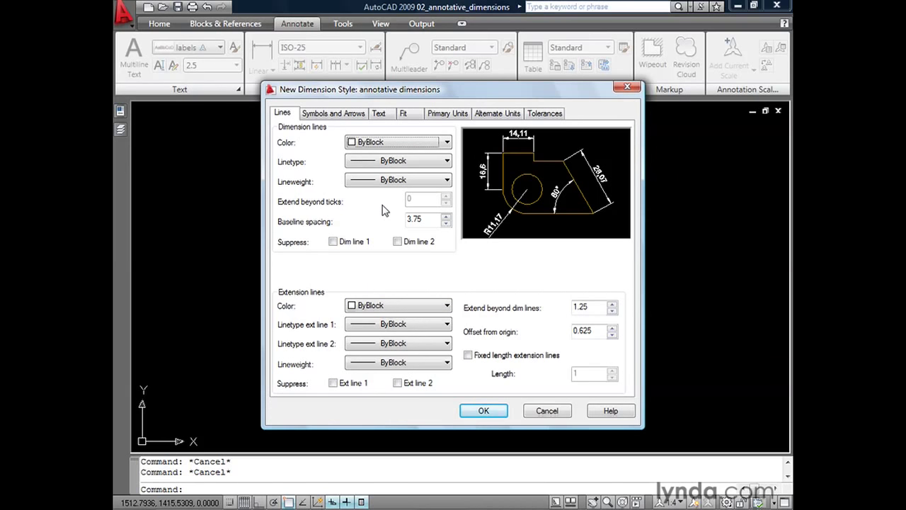
# Set the style's primary units decimal separator to Period and save it as current.
pyautogui.click(379, 115)
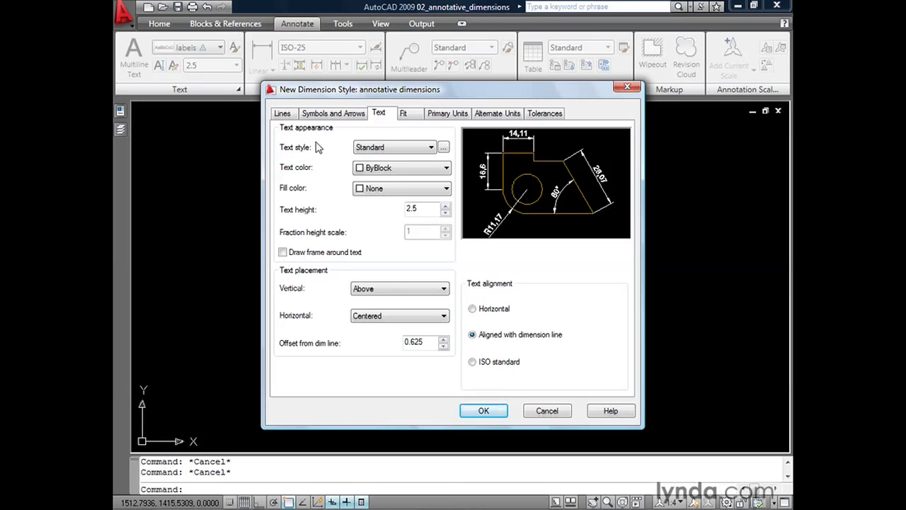
pyautogui.click(332, 114)
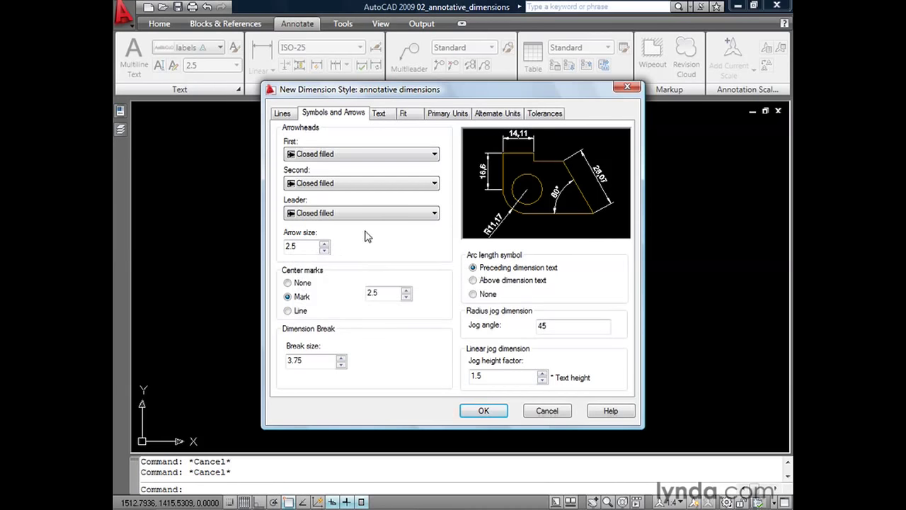
pyautogui.click(439, 117)
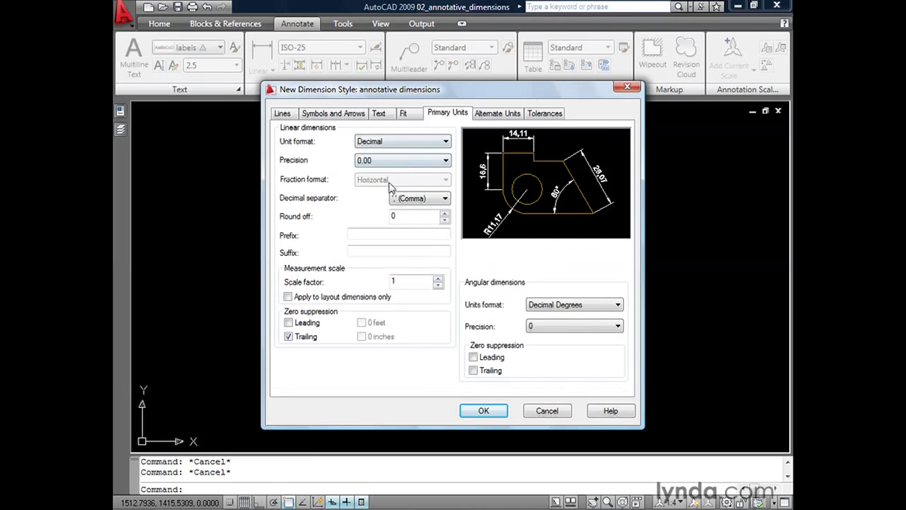
pyautogui.click(443, 201)
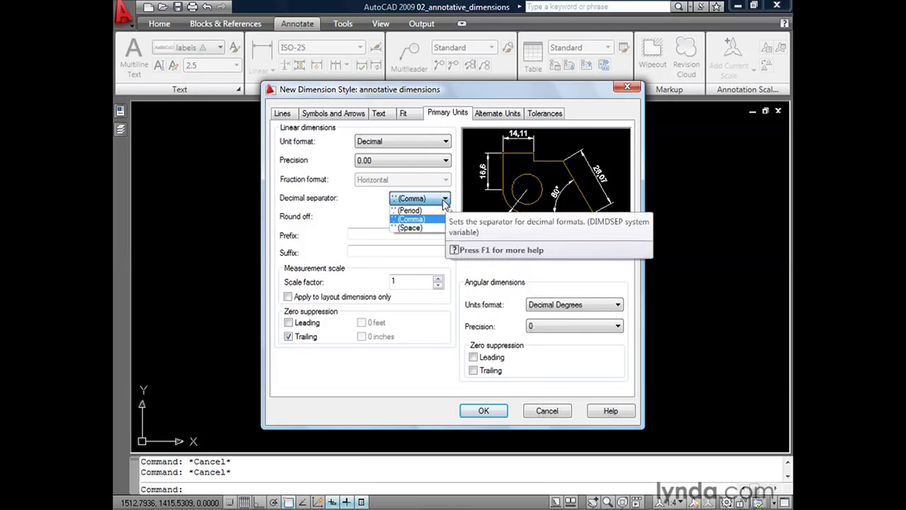
pyautogui.click(410, 211)
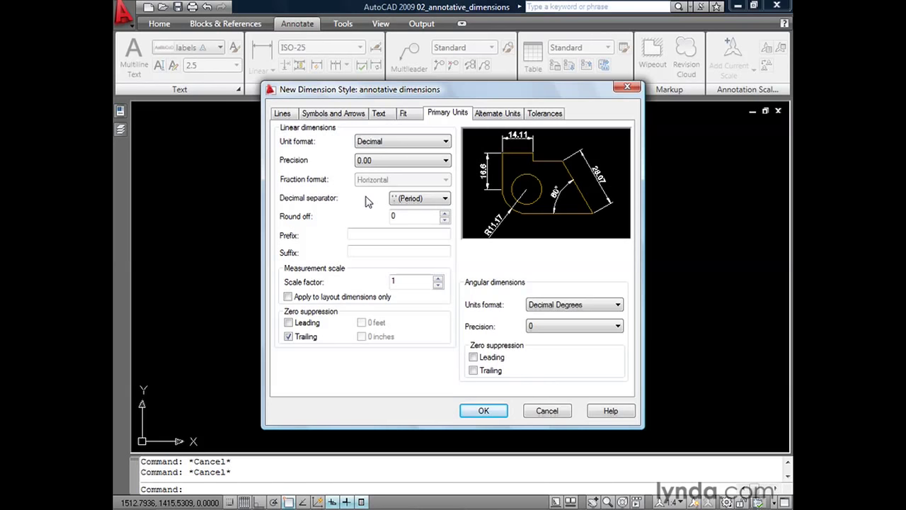
pyautogui.click(474, 414)
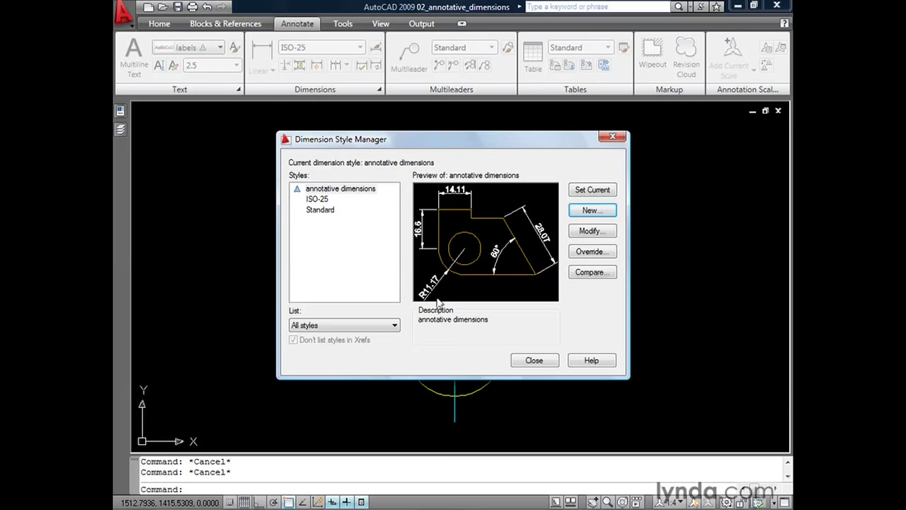
# Close the Dimension Style Manager and bring up the annotation scale list.
pyautogui.click(528, 362)
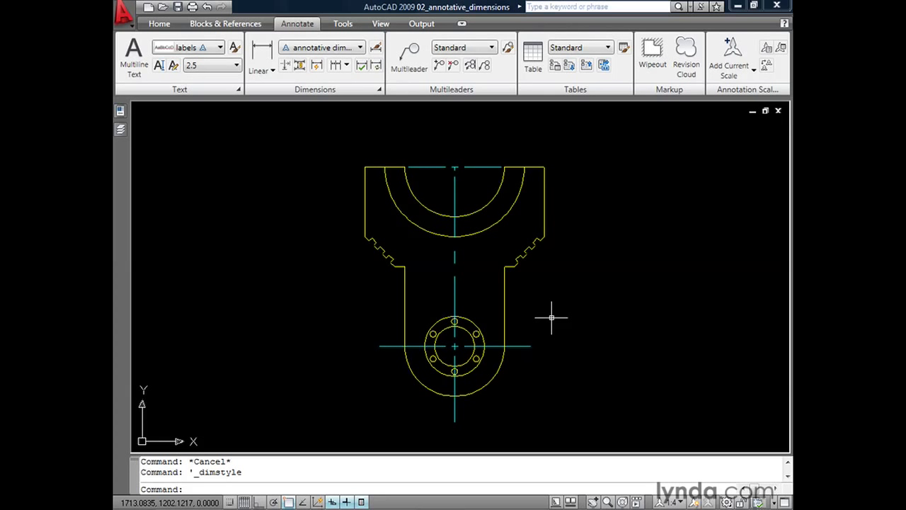
pyautogui.click(681, 503)
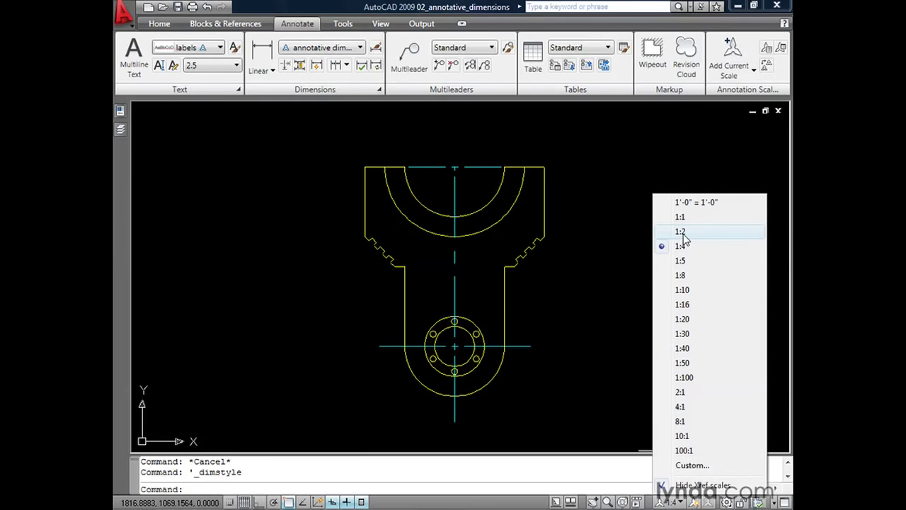
# At annotation scale 1:2, add linear dimensions 180 and 40 along the bracket's top edge.
pyautogui.click(662, 231)
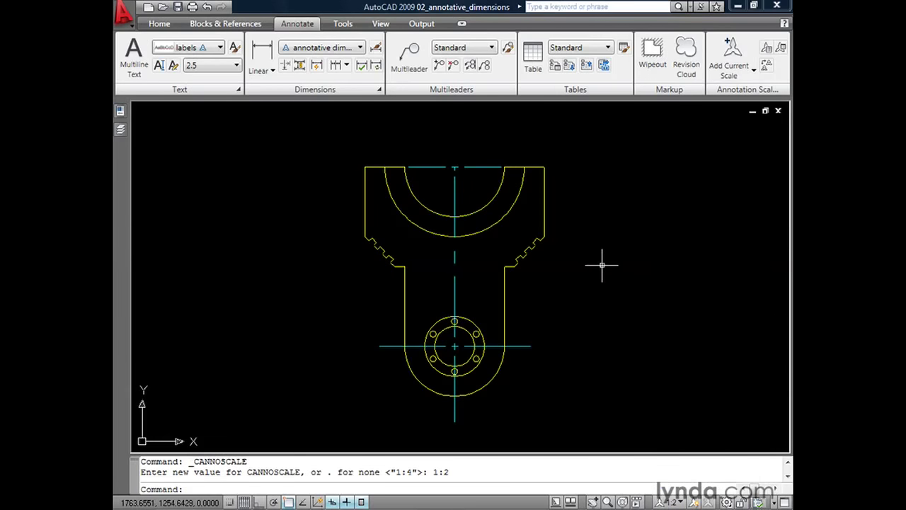
pyautogui.click(262, 57)
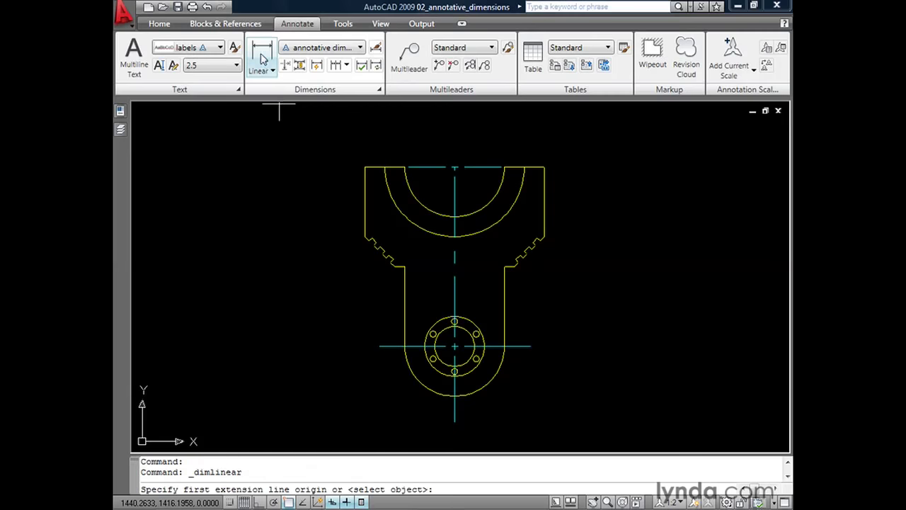
pyautogui.click(364, 167)
pyautogui.click(543, 167)
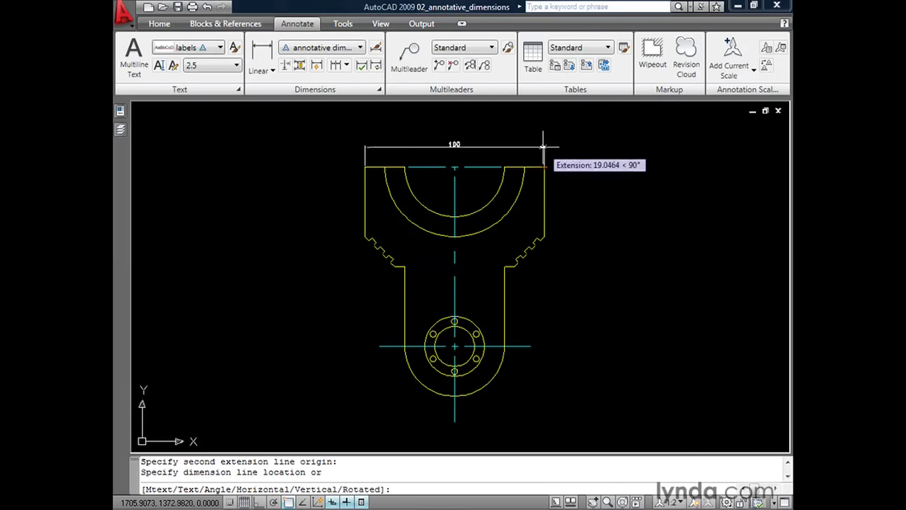
pyautogui.click(542, 146)
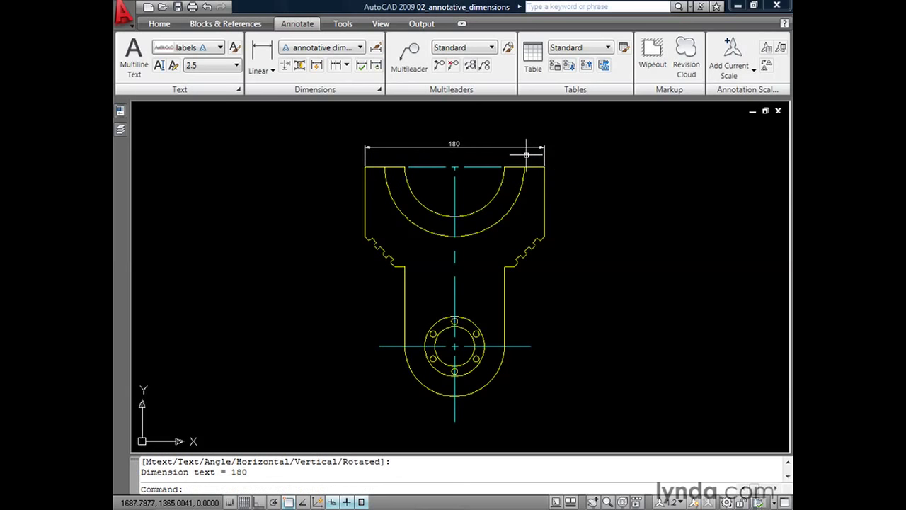
pyautogui.press('Return')
pyautogui.click(504, 167)
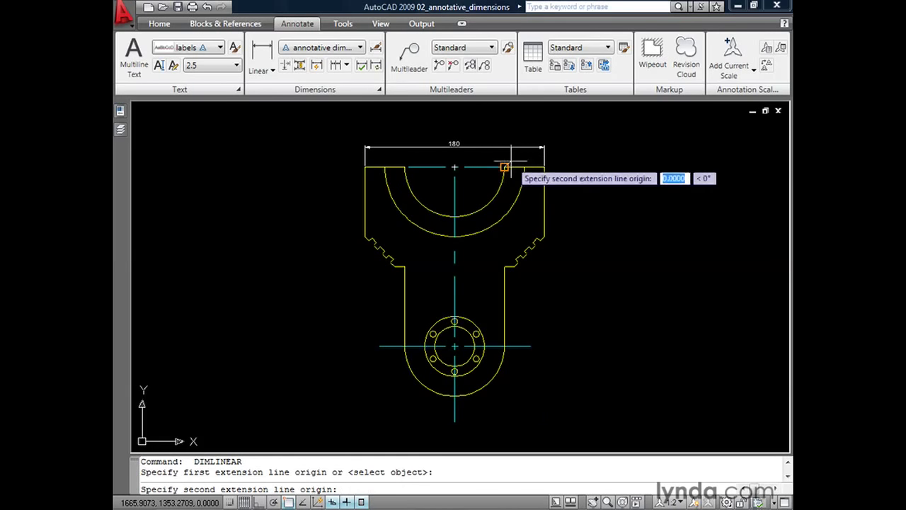
pyautogui.click(543, 166)
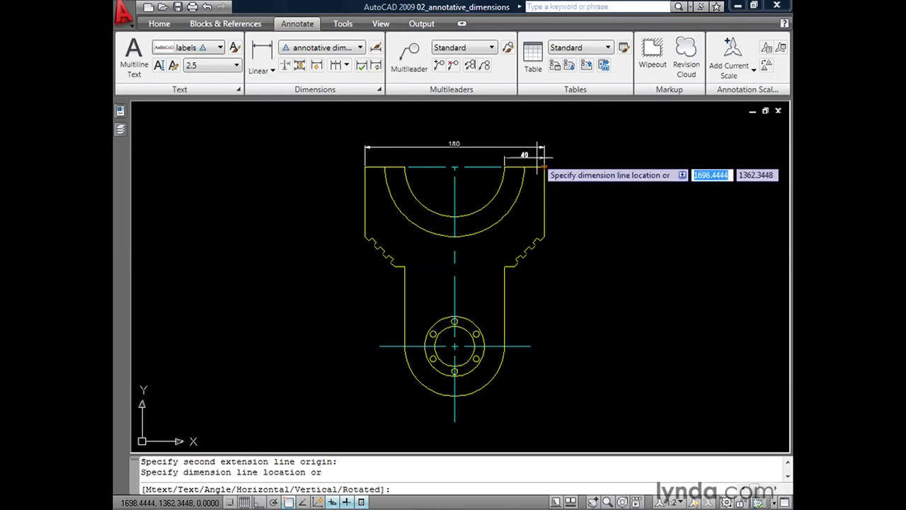
pyautogui.click(540, 155)
pyautogui.scroll(4, 538, 254)
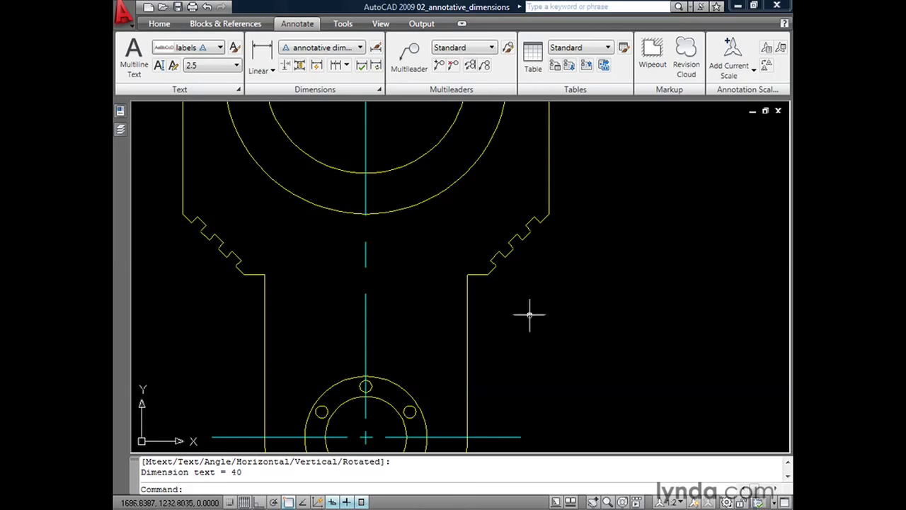
pyautogui.click(680, 502)
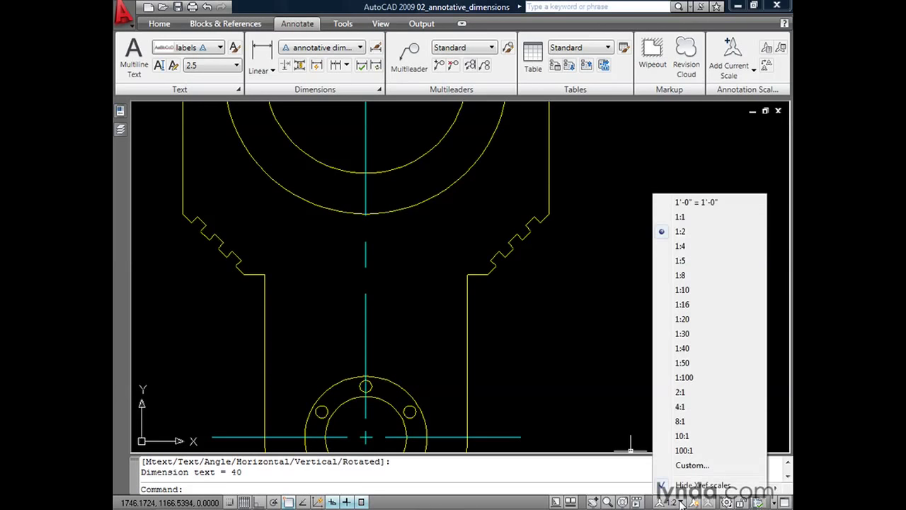
# Set annotation scale 2:1 and add an aligned 6.06 dimension on the first notch edge.
pyautogui.click(680, 392)
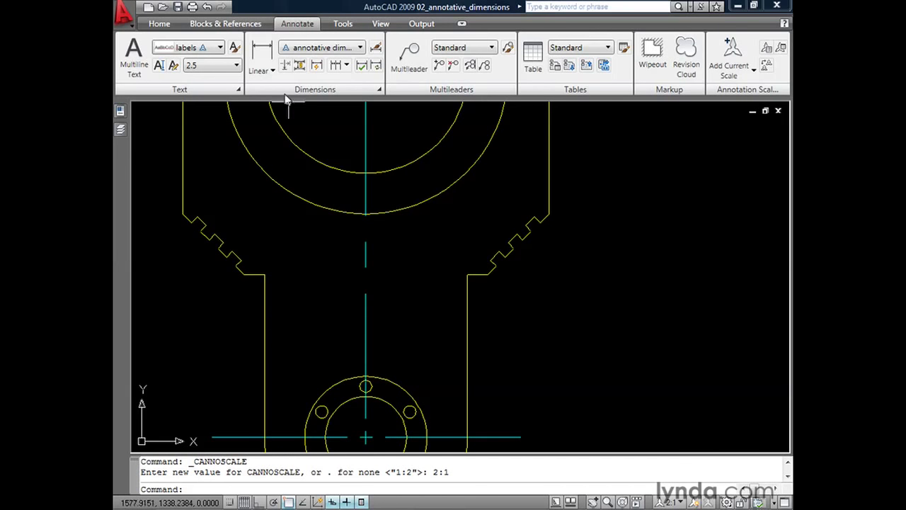
pyautogui.click(272, 73)
pyautogui.click(273, 121)
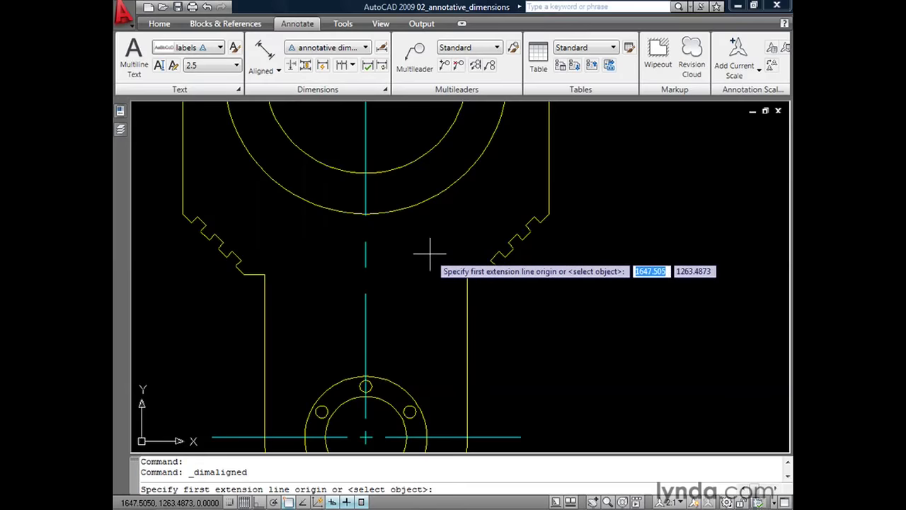
pyautogui.scroll(4, 495, 263)
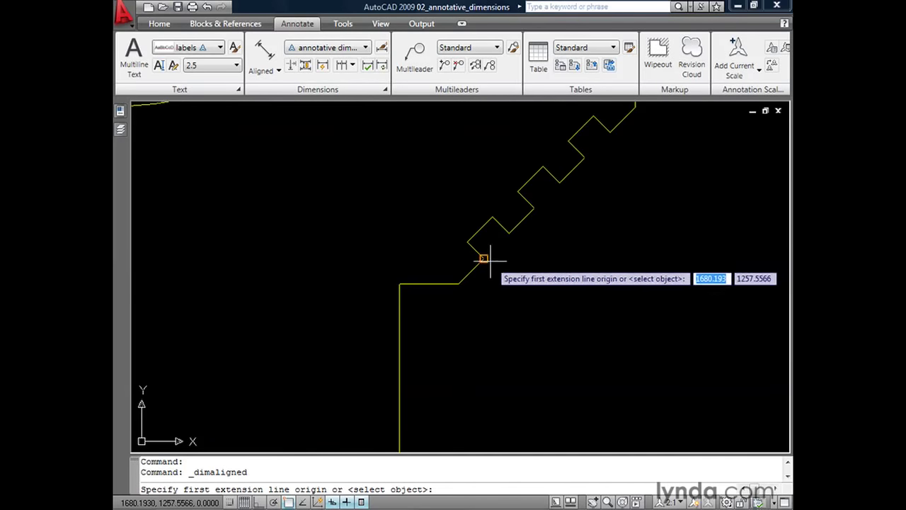
pyautogui.click(483, 259)
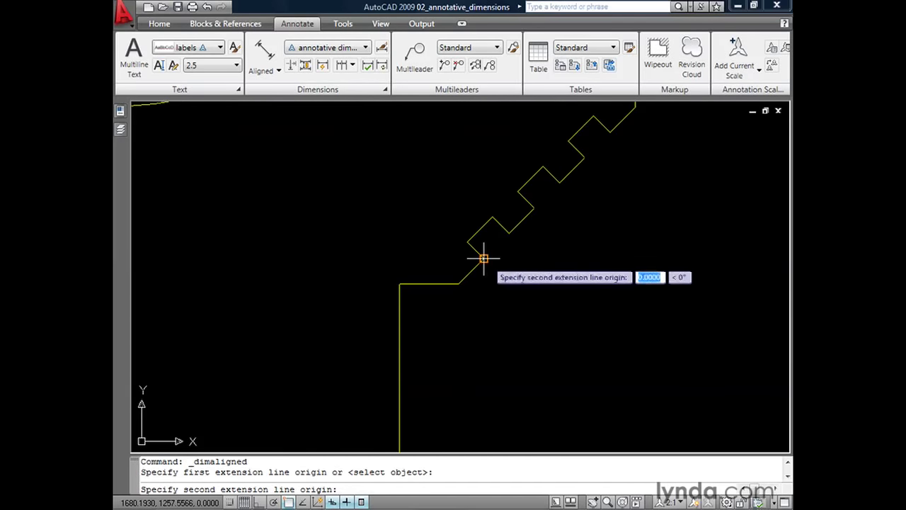
pyautogui.click(510, 233)
pyautogui.click(527, 257)
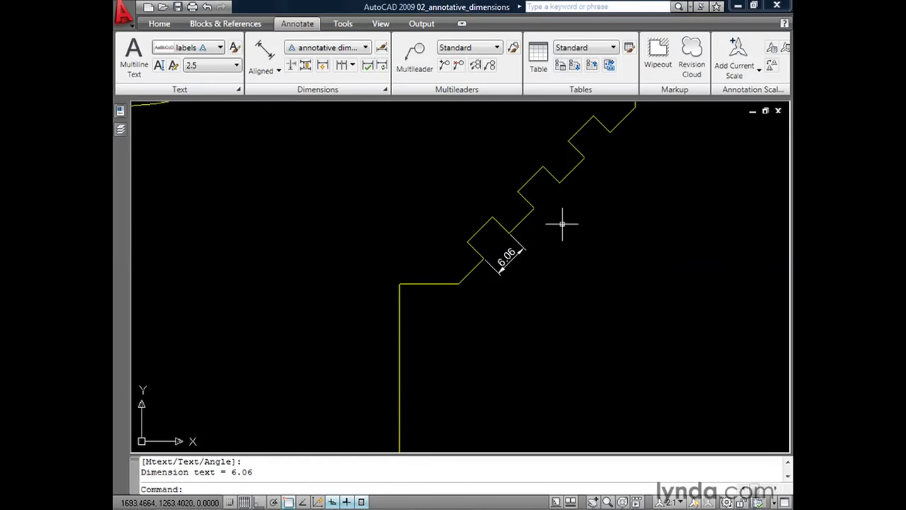
# Add a second aligned 6.06 dimension on the next notch edge and zoom back out.
pyautogui.press('Return')
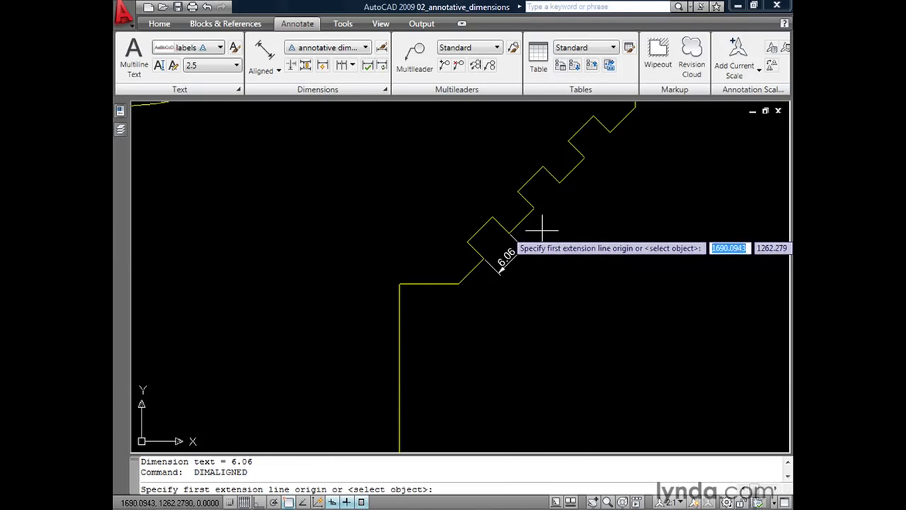
pyautogui.click(511, 231)
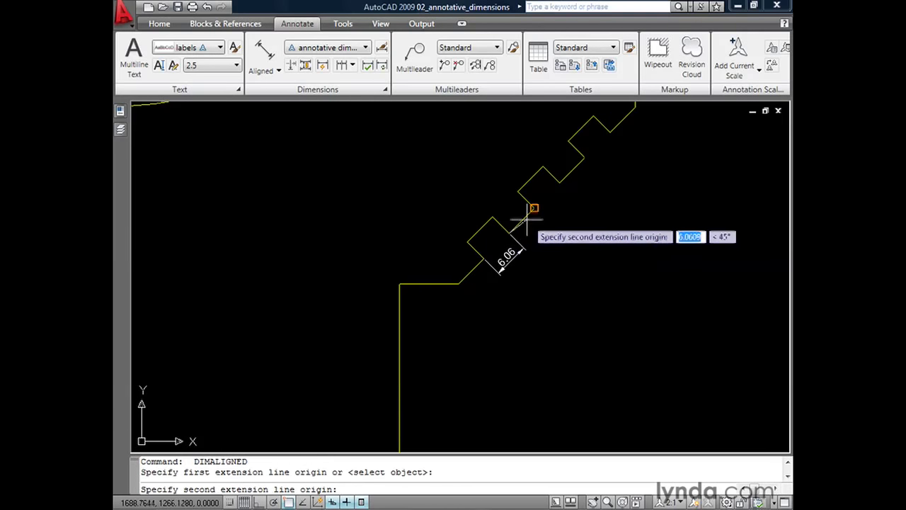
pyautogui.click(534, 208)
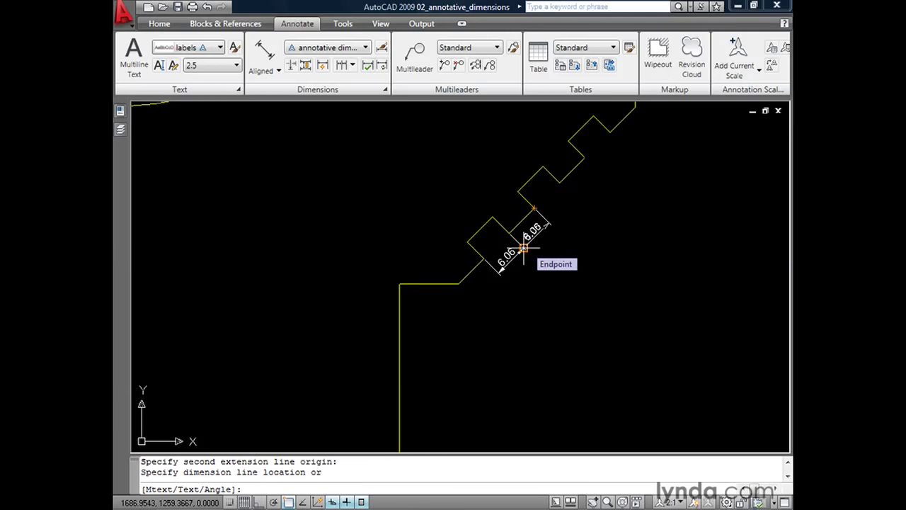
pyautogui.click(524, 247)
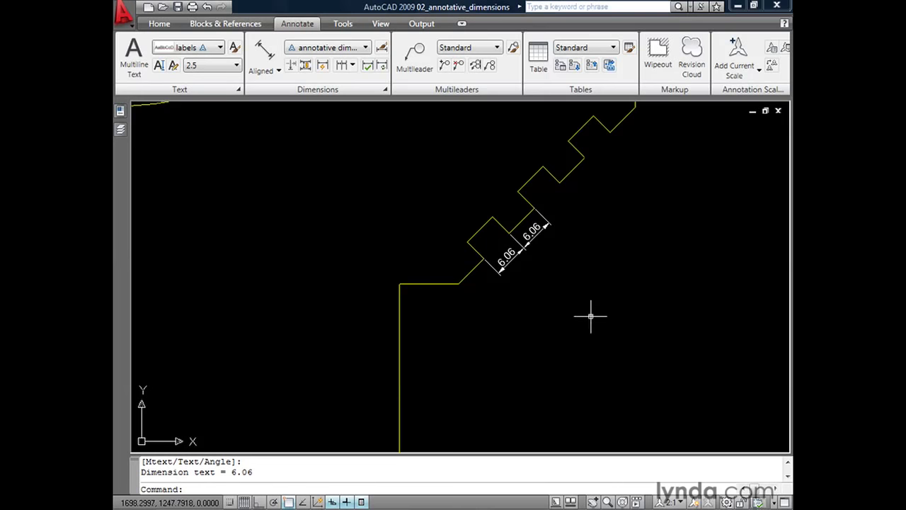
pyautogui.scroll(-5, 597, 223)
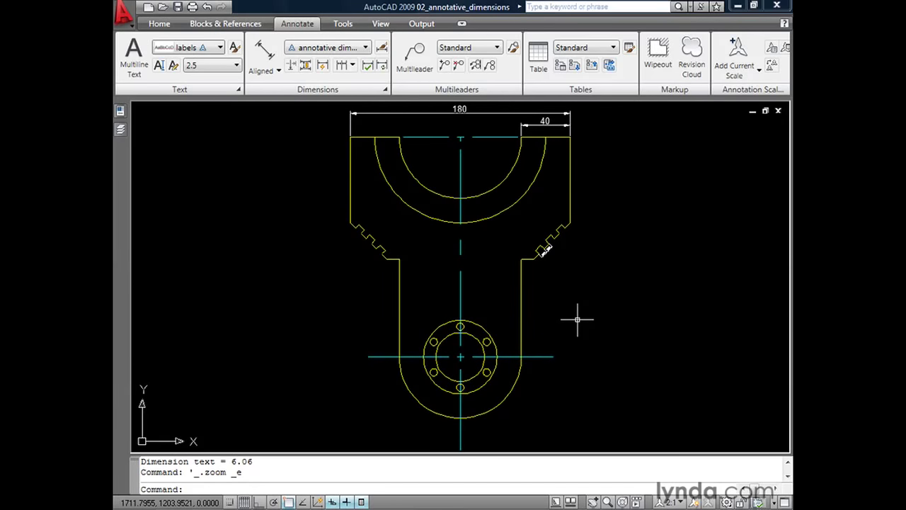
pyautogui.click(556, 502)
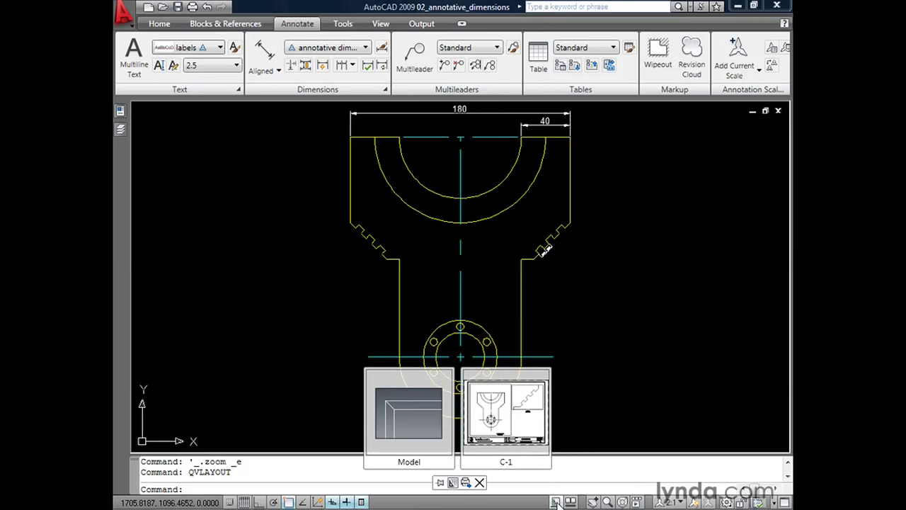
# Open the C-1 layout and frame both viewports showing the 1:2 and 2:1 dimensions.
pyautogui.click(516, 435)
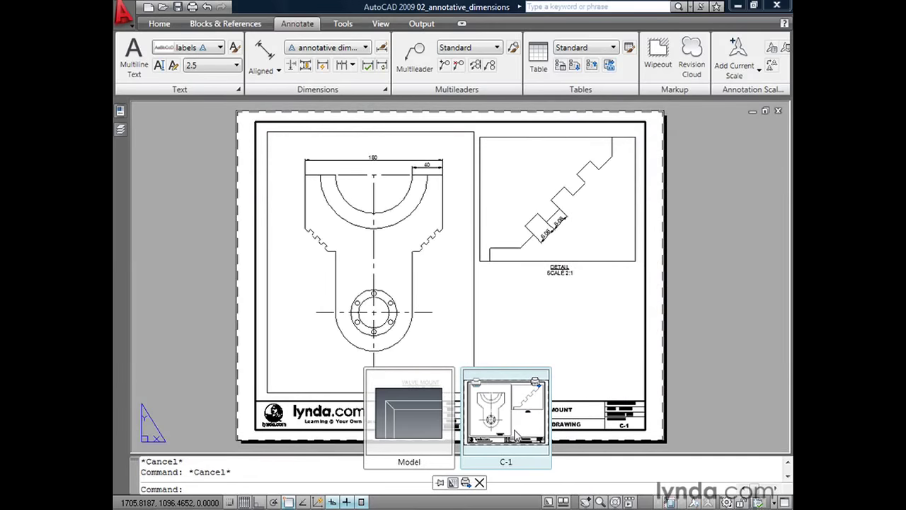
pyautogui.click(575, 362)
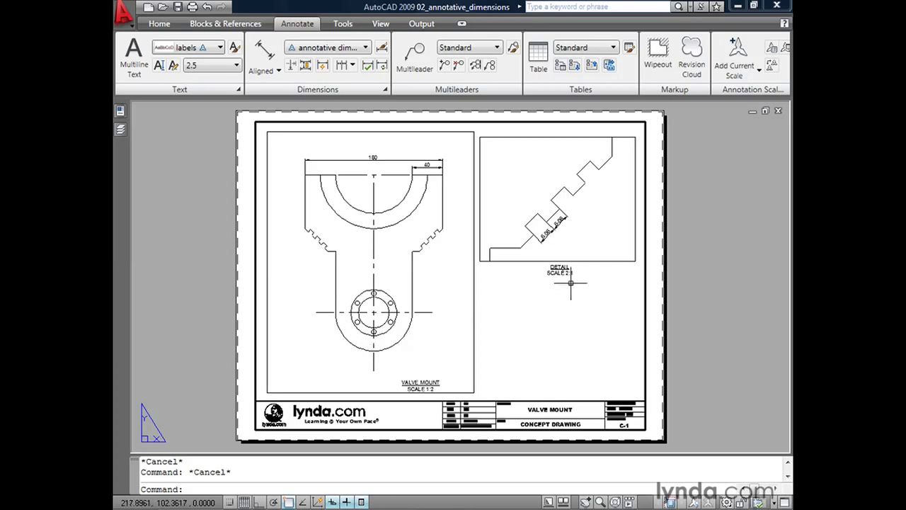
pyautogui.scroll(1, 459, 205)
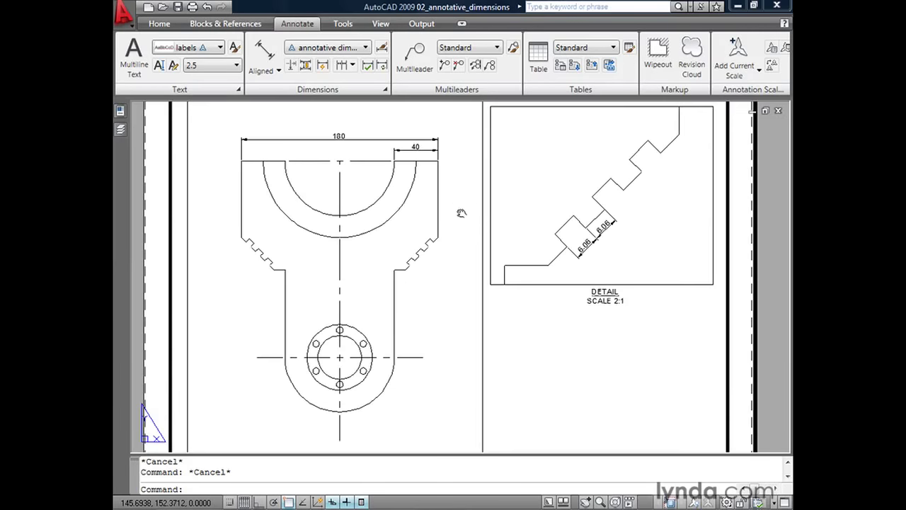
pyautogui.moveTo(461, 213); pyautogui.dragTo(455, 229, button='middle')
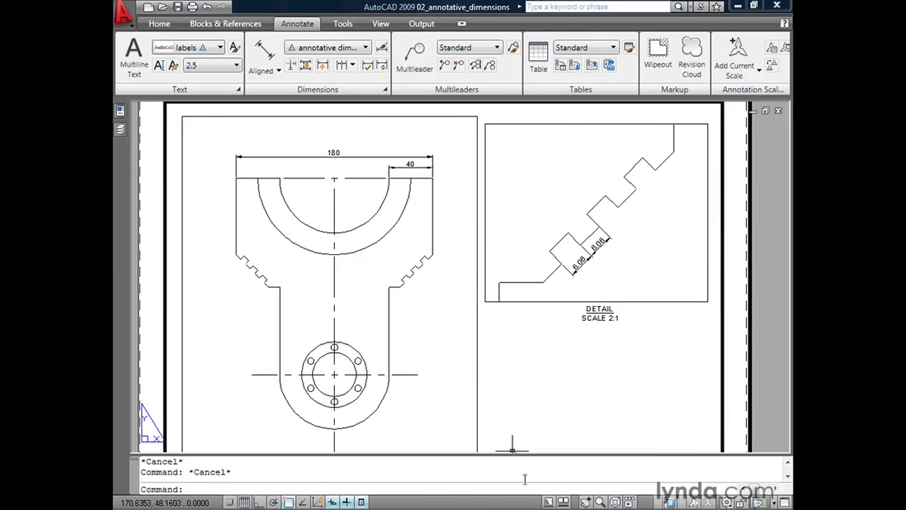
pyautogui.rightClick(548, 504)
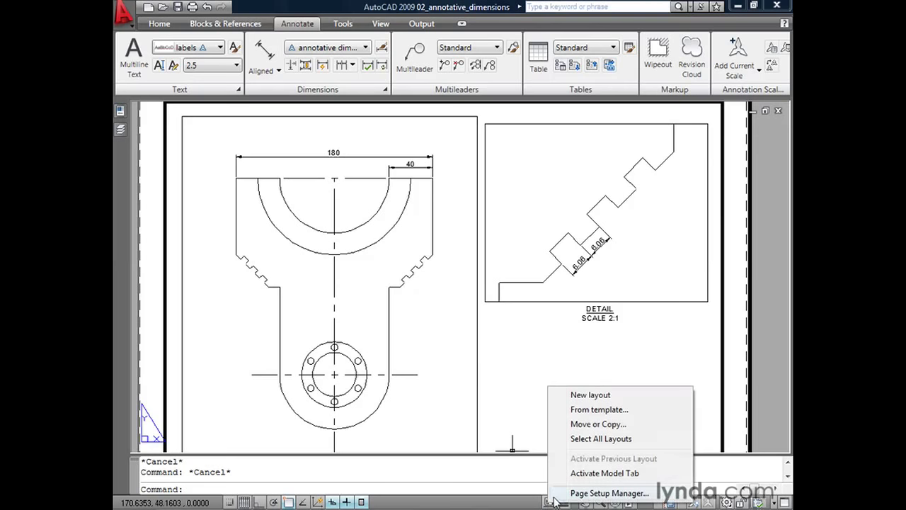
# Return to model space and create an annotative multileader style named 'annotative leaders'.
pyautogui.click(576, 473)
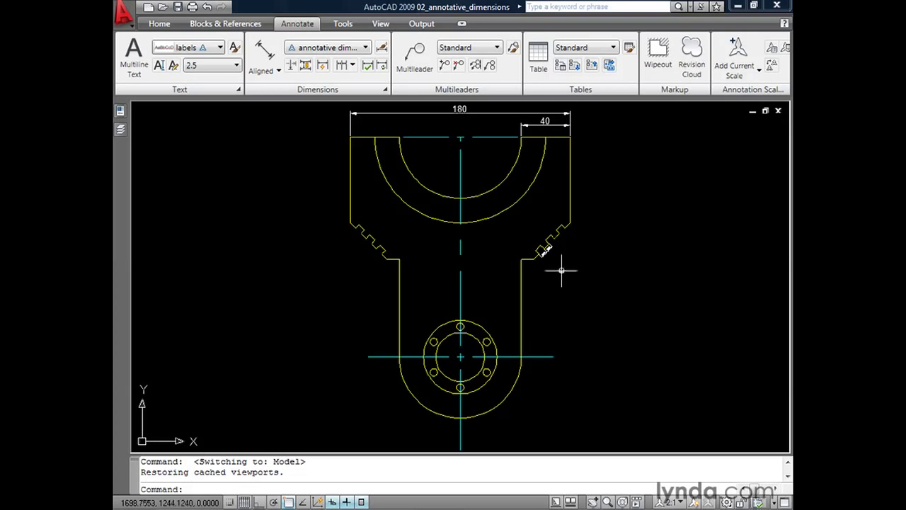
pyautogui.click(514, 47)
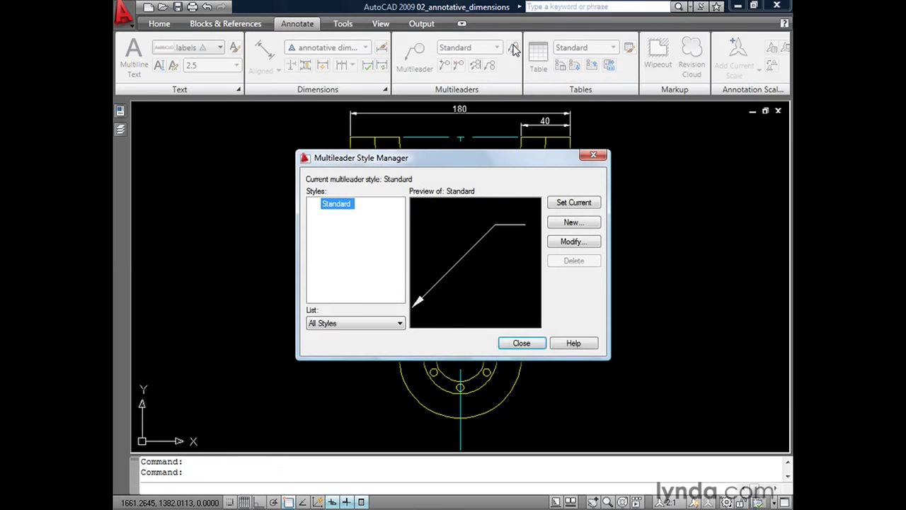
pyautogui.click(552, 223)
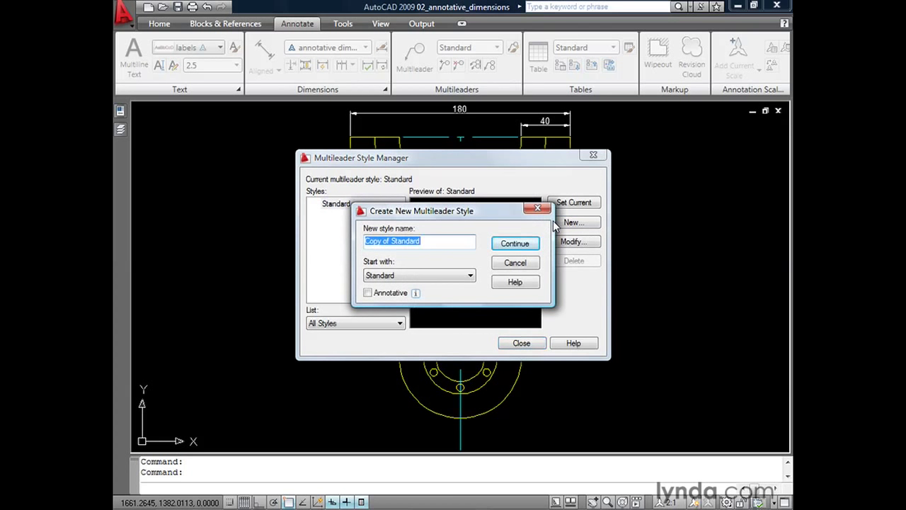
pyautogui.write('annotative leaders')
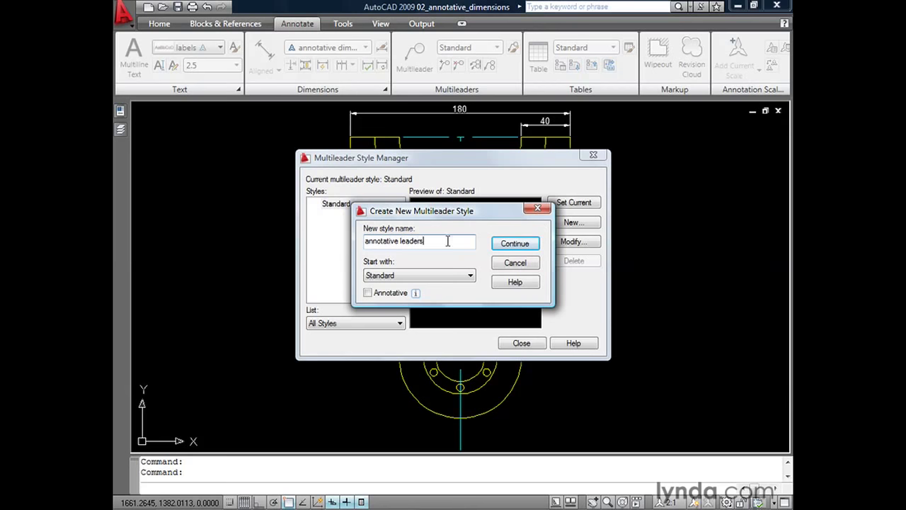
pyautogui.click(366, 292)
pyautogui.click(502, 246)
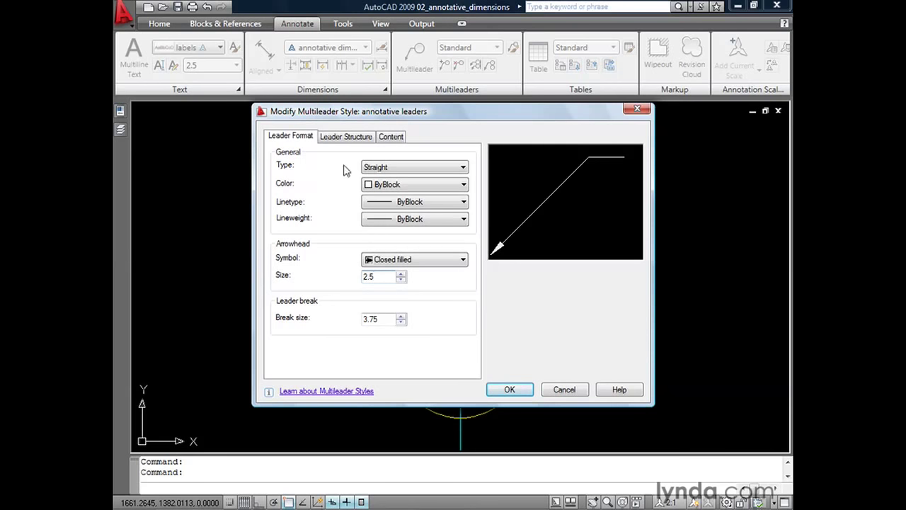
pyautogui.click(345, 138)
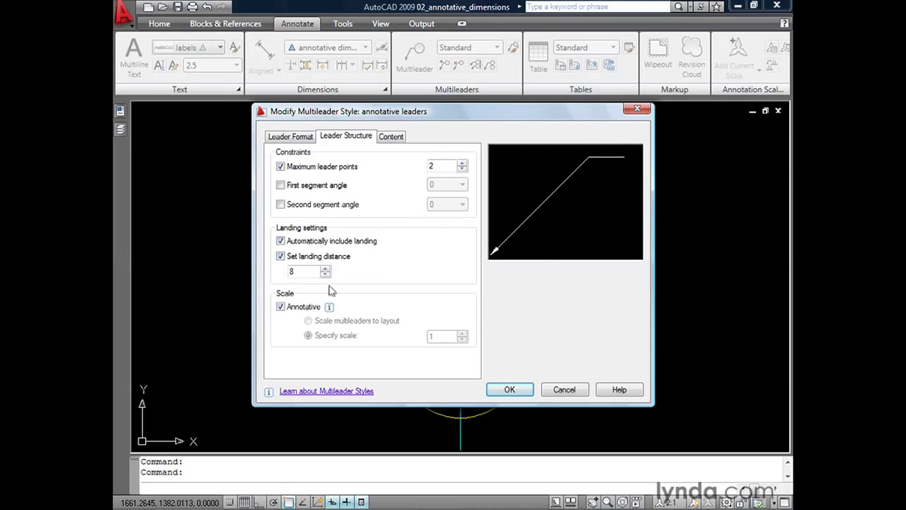
# Give 'annotative leaders' landing distance 8 and text height 4, and make it current.
pyautogui.doubleClick(291, 271)
pyautogui.click(394, 141)
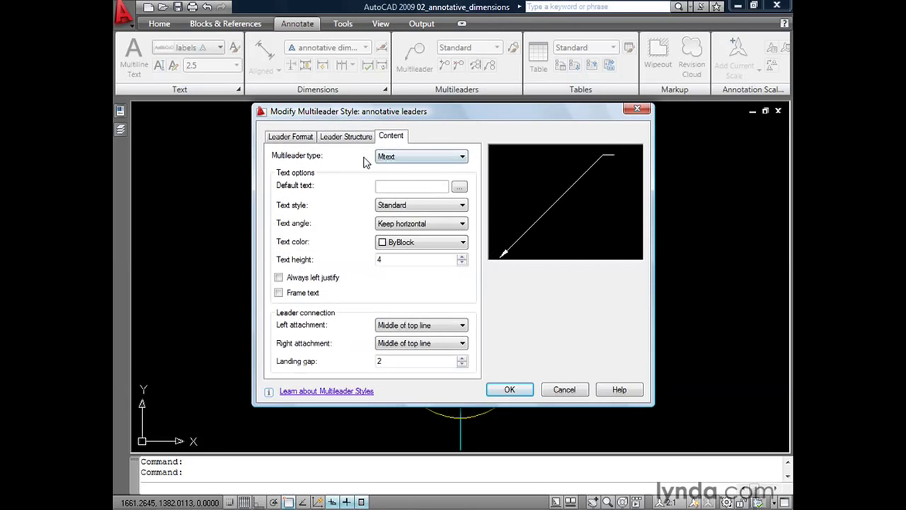
pyautogui.doubleClick(380, 259)
pyautogui.click(505, 390)
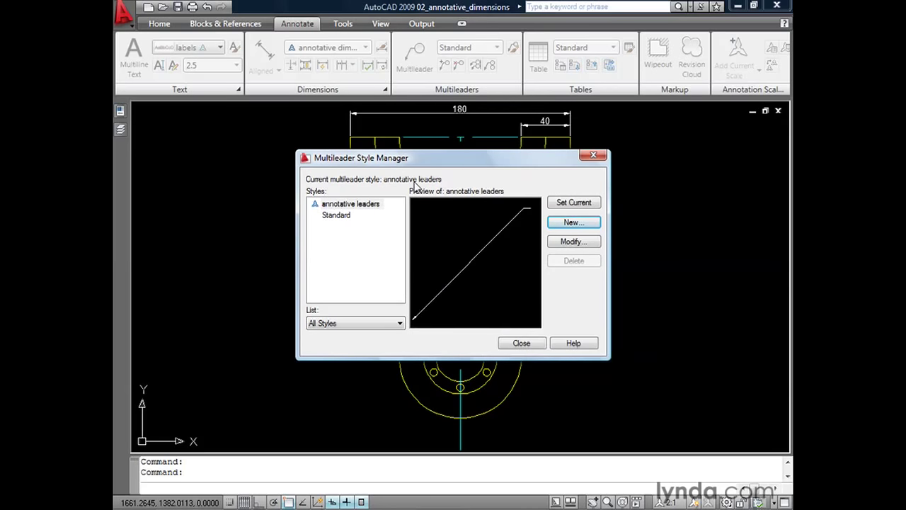
pyautogui.click(521, 343)
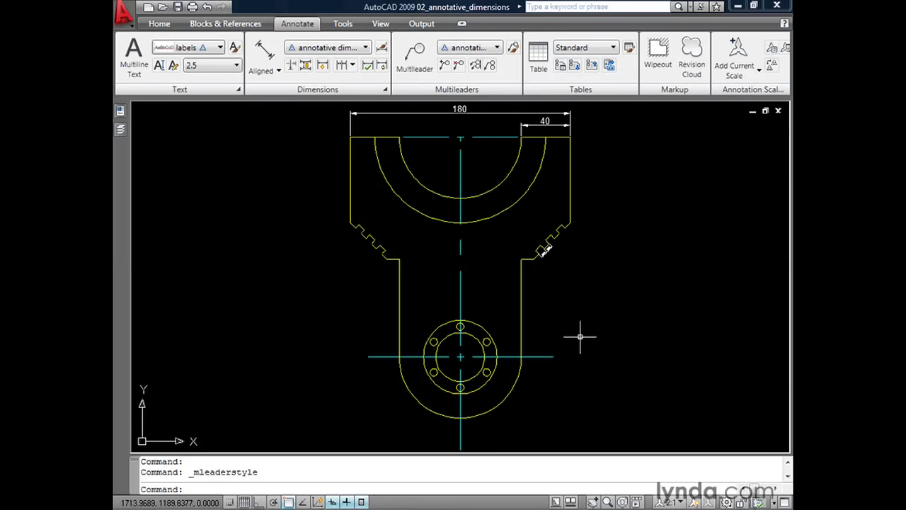
# Place a multileader from the 6.06 dimension's arrow tip to a landing right of the notch.
pyautogui.scroll(5, 559, 251)
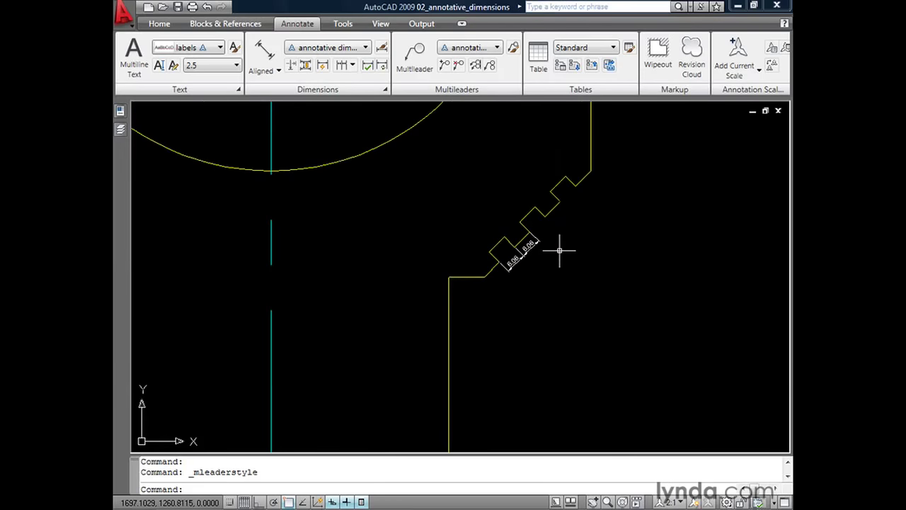
pyautogui.moveTo(559, 247); pyautogui.dragTo(525, 275, button='middle')
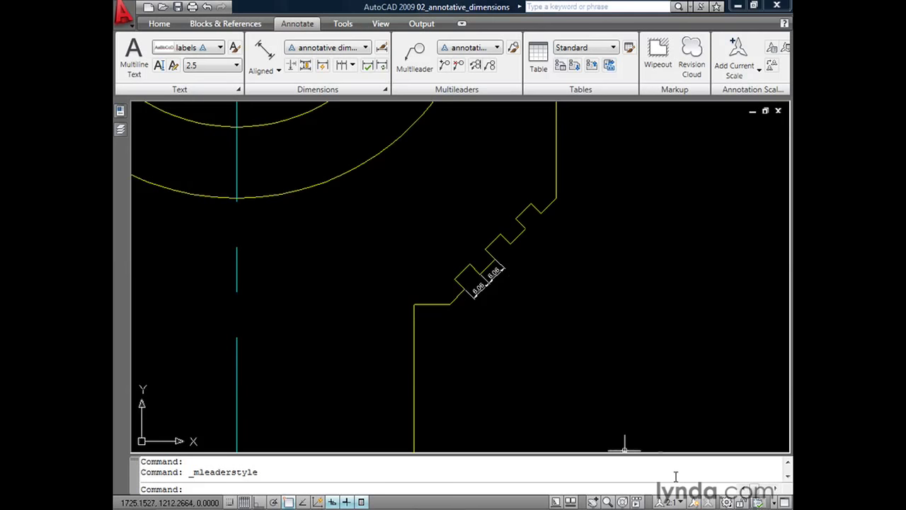
pyautogui.click(415, 64)
pyautogui.scroll(5, 527, 264)
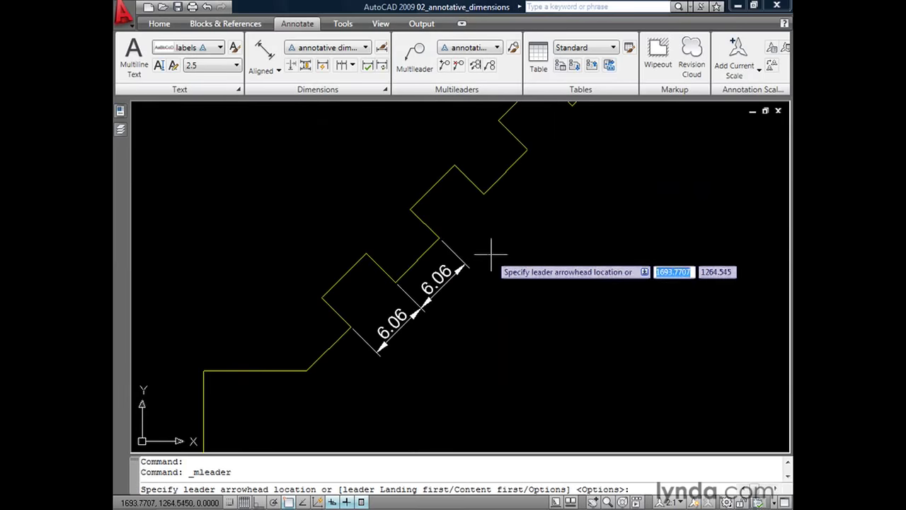
pyautogui.click(468, 267)
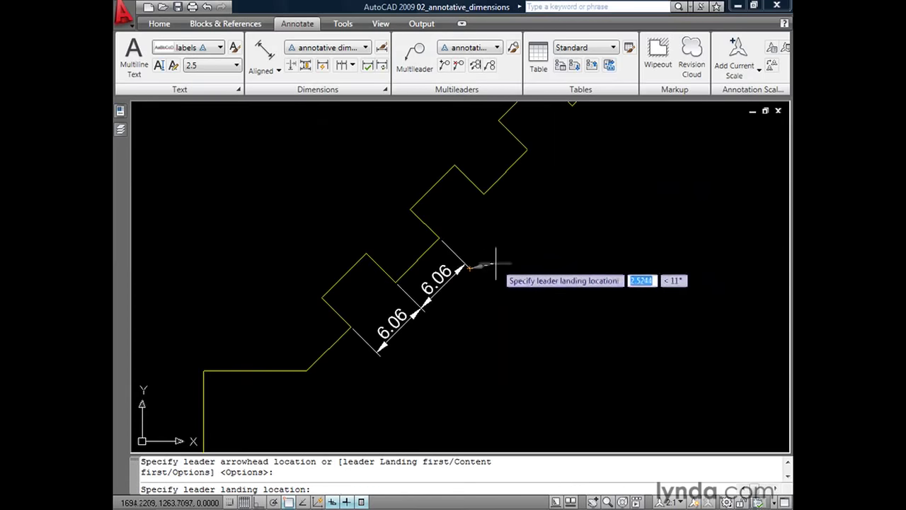
pyautogui.click(551, 239)
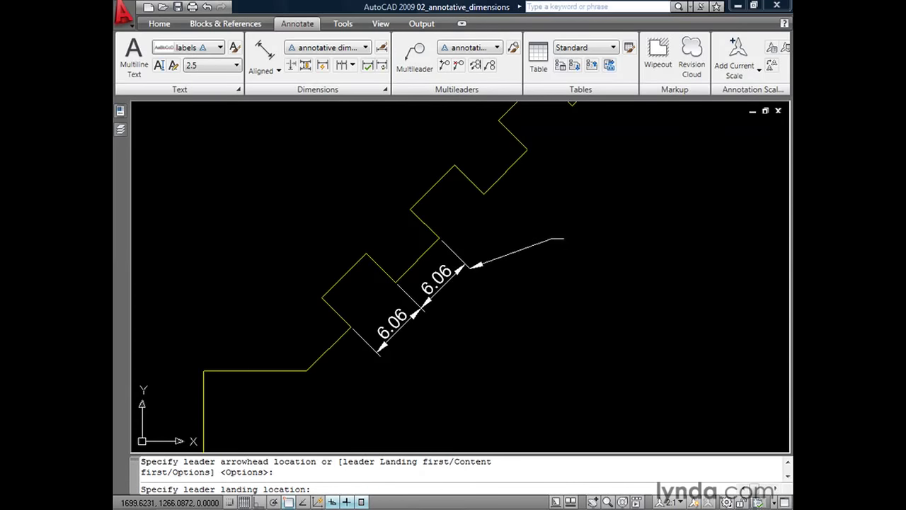
# Enter the two-line note 'ALL DIMENSIONS' / 'TYPICAL' in a widened text box.
pyautogui.write('ALL DIM')
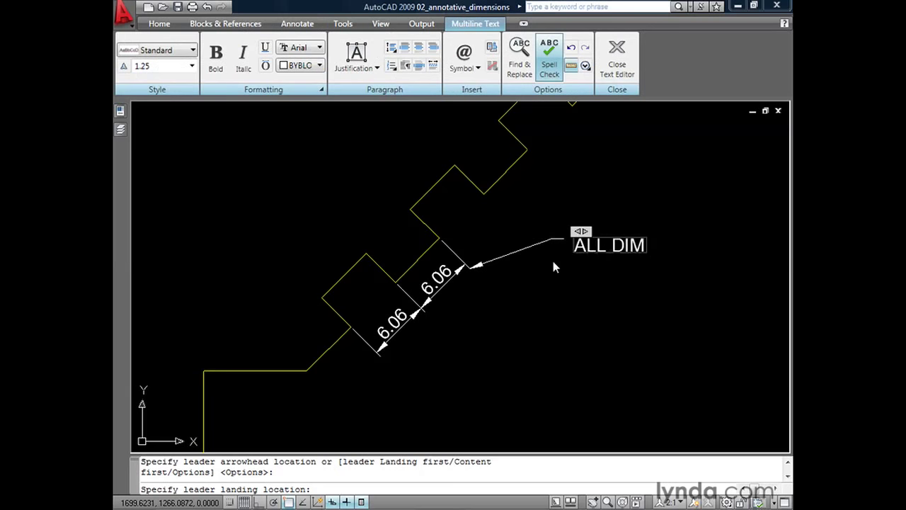
pyautogui.write('ENSIONS')
pyautogui.moveTo(580, 232); pyautogui.dragTo(562, 229)
pyautogui.moveTo(706, 226); pyautogui.dragTo(726, 226)
pyautogui.press('Return')
pyautogui.write('TYPICAL')
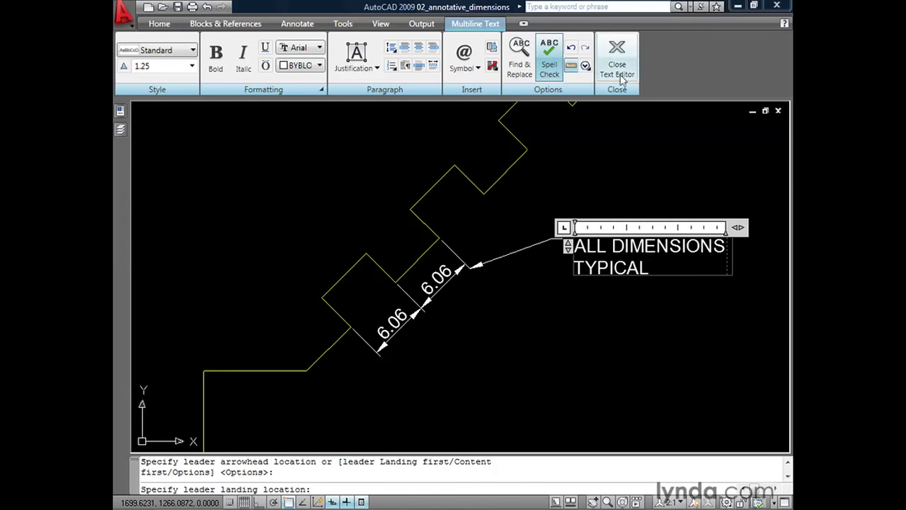
pyautogui.click(621, 78)
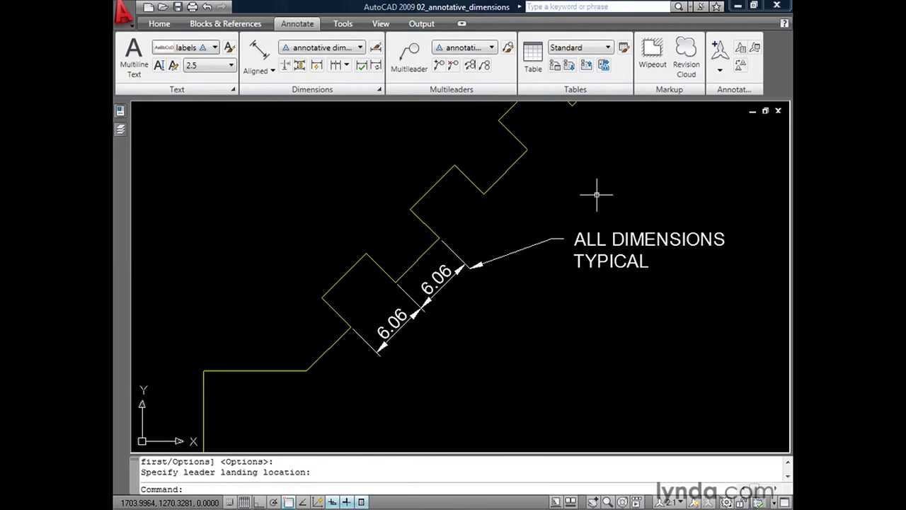
# Set the status-bar annotation scale to 1:2.
pyautogui.scroll(-6, 563, 201)
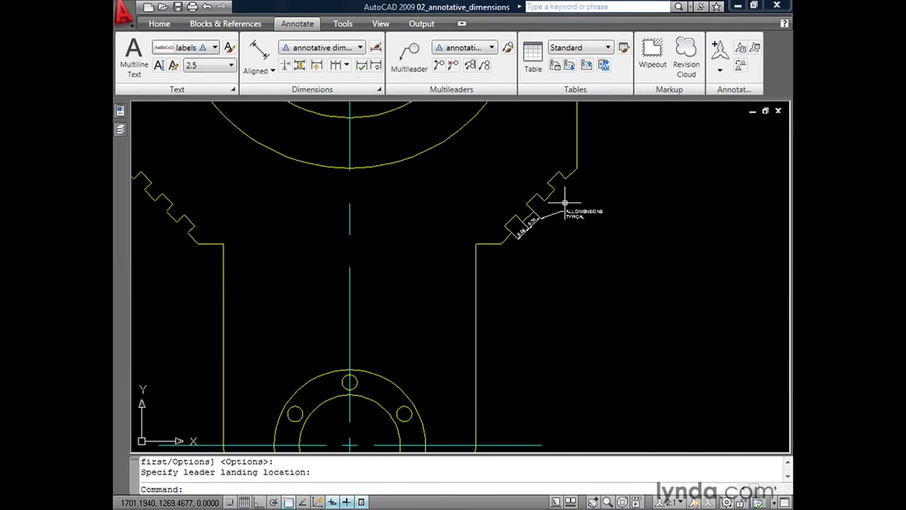
pyautogui.scroll(-3, 572, 234)
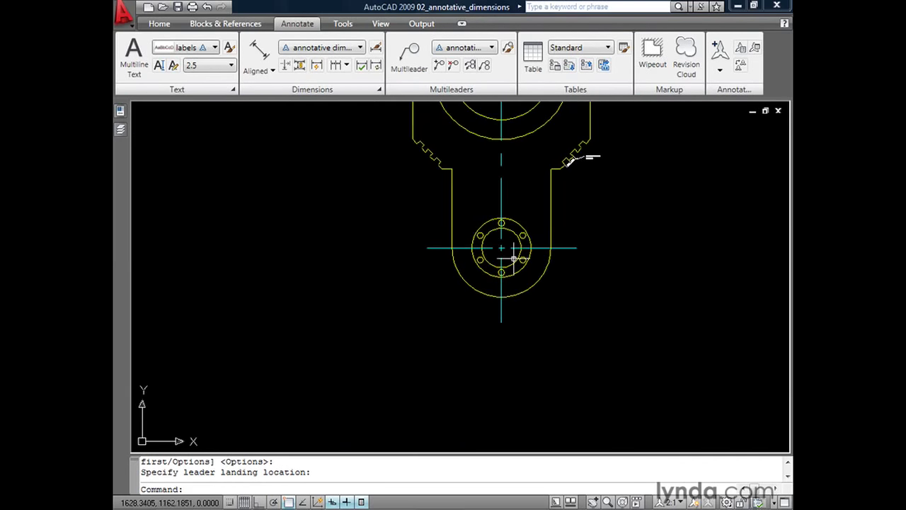
pyautogui.scroll(5, 460, 281)
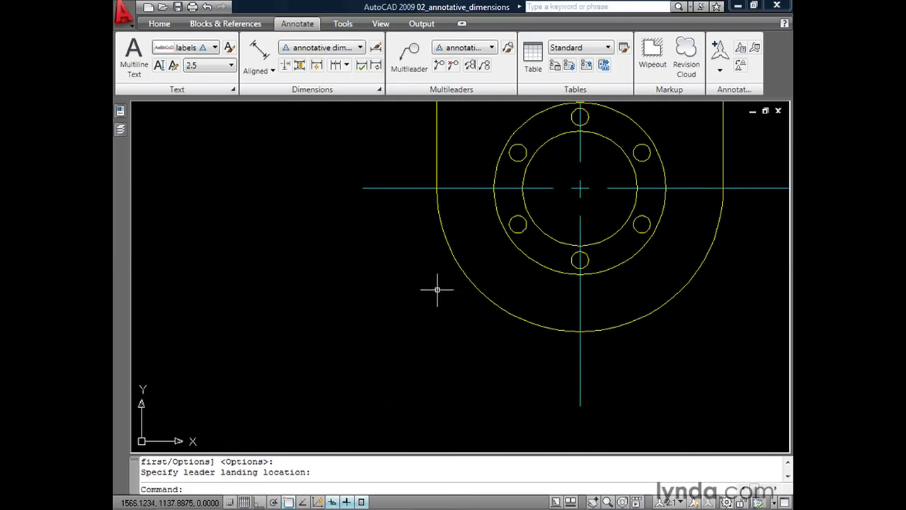
pyautogui.scroll(2, 437, 287)
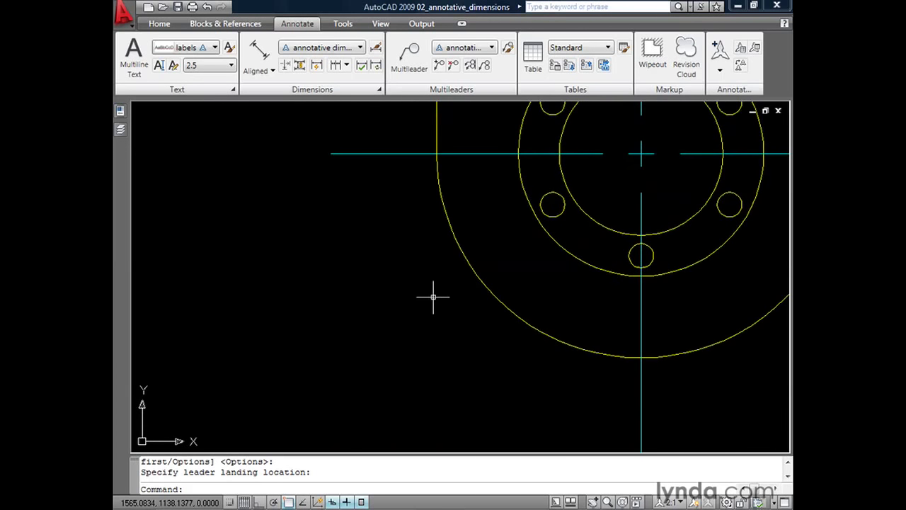
pyautogui.click(680, 501)
pyautogui.click(680, 232)
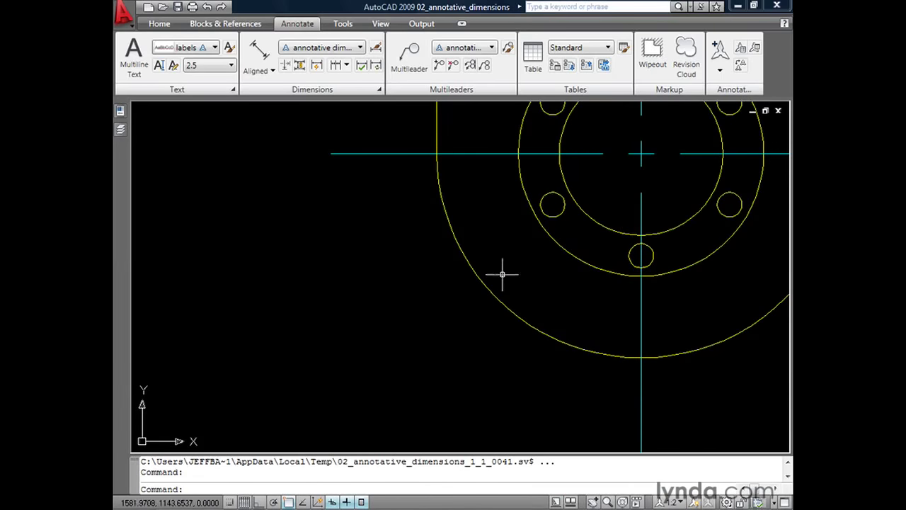
# Add a multileader at a bolt hole reading '6 HOLES EVENLY SPACED', wrapped onto three lines.
pyautogui.click(409, 57)
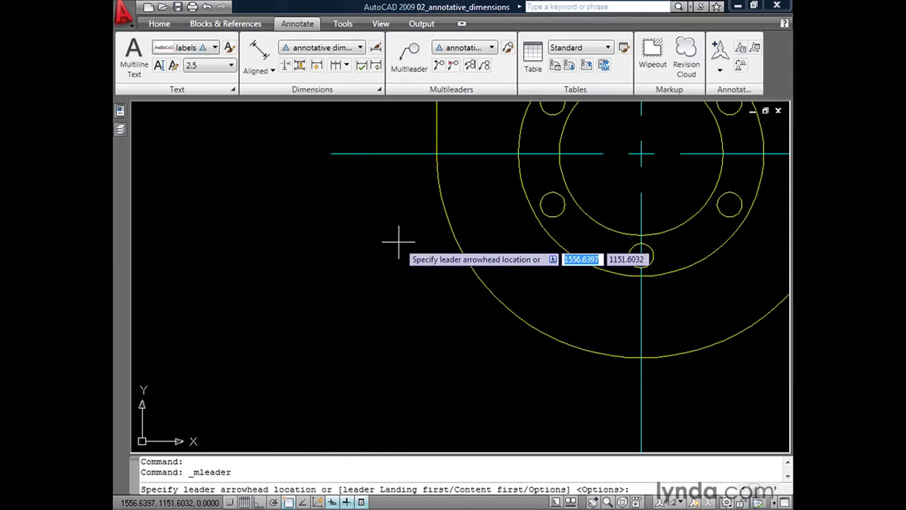
pyautogui.click(552, 206)
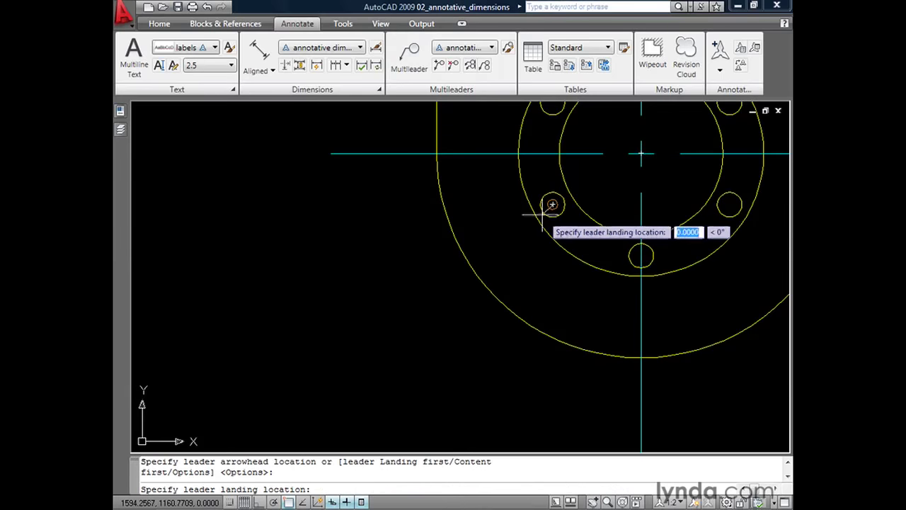
pyautogui.click(428, 294)
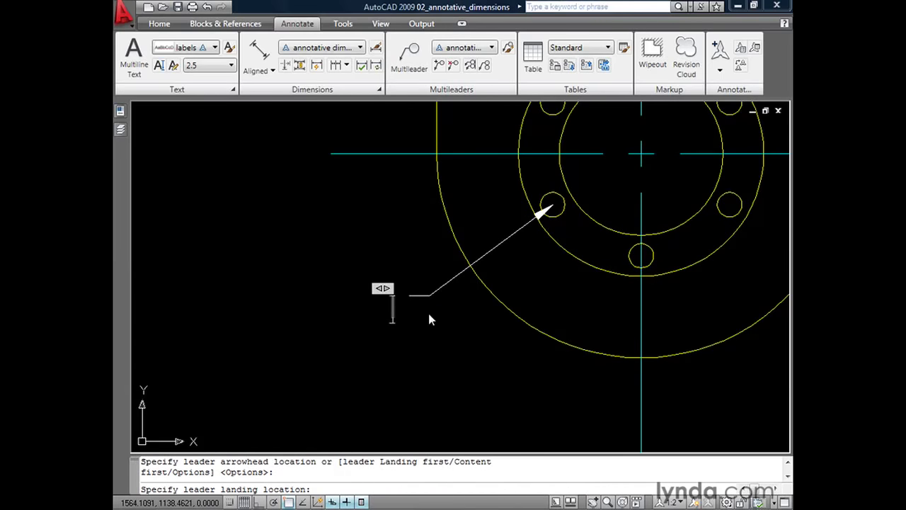
pyautogui.write('6 HOLE')
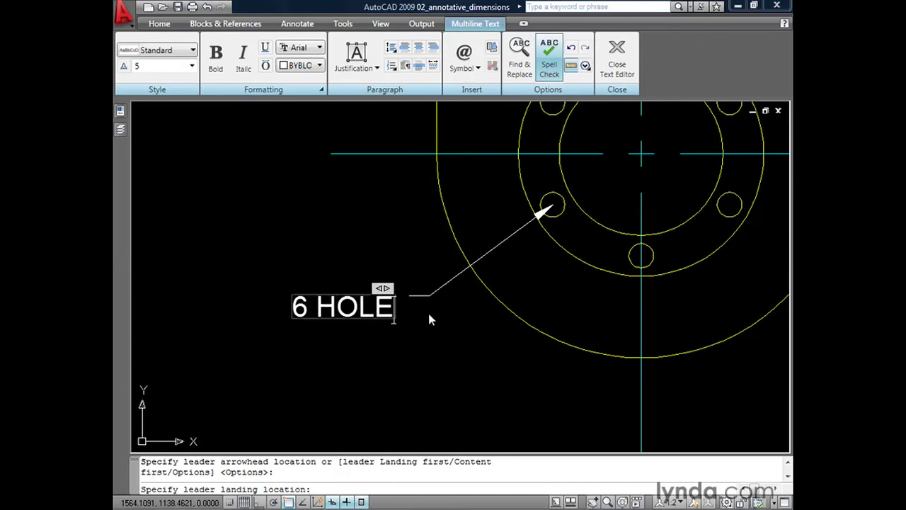
pyautogui.write('S EVENLY S')
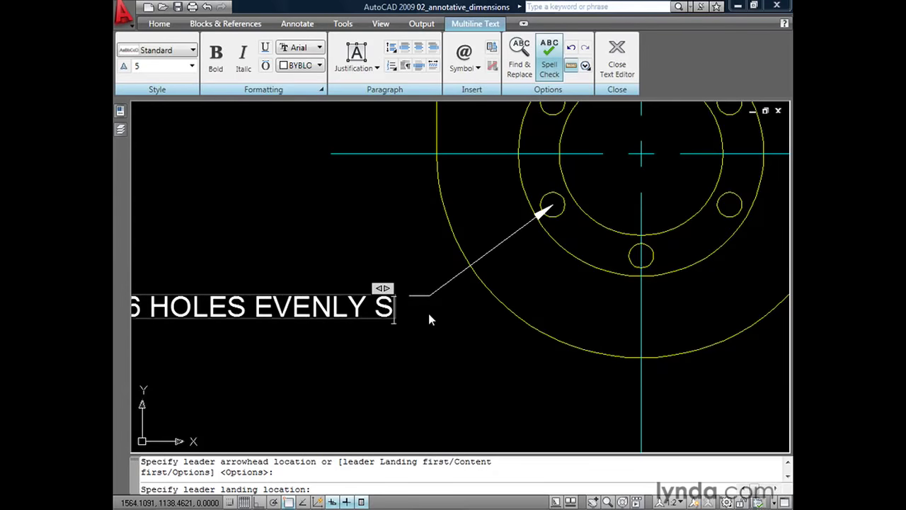
pyautogui.write('PACED')
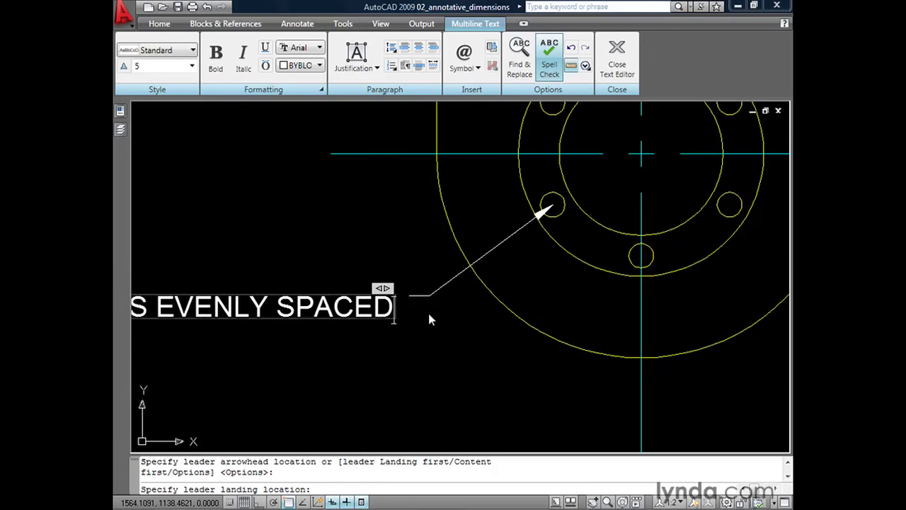
pyautogui.moveTo(383, 288); pyautogui.dragTo(259, 284)
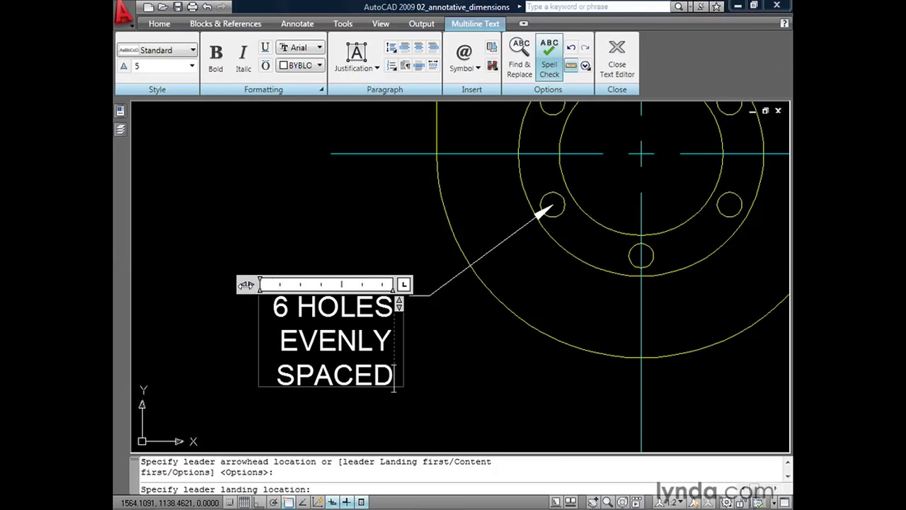
pyautogui.click(616, 57)
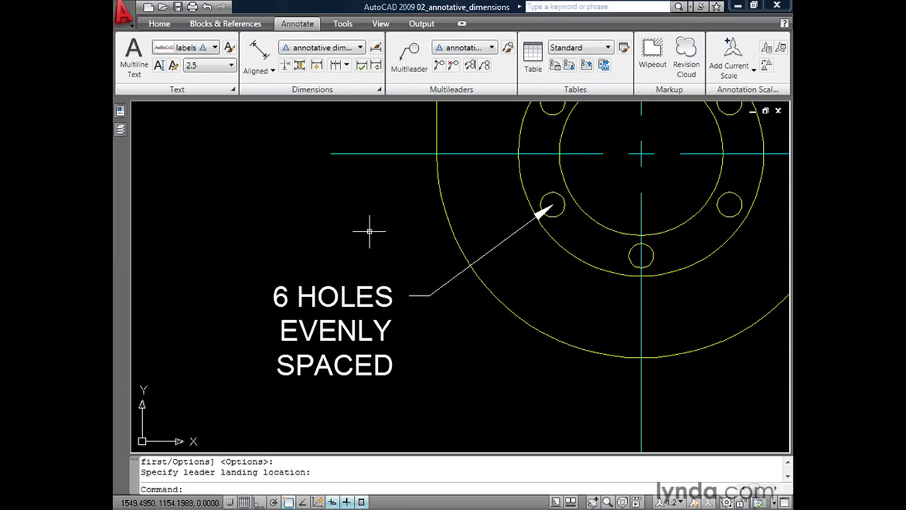
pyautogui.rightClick(556, 502)
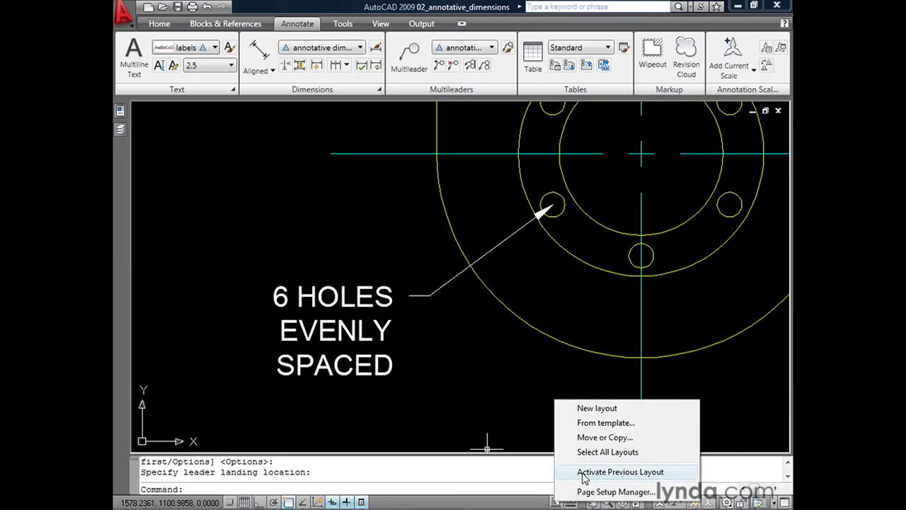
# Return to layout C-1 and move the ALL DIMENSIONS TYPICAL note fully inside the 2:1 viewport.
pyautogui.click(584, 471)
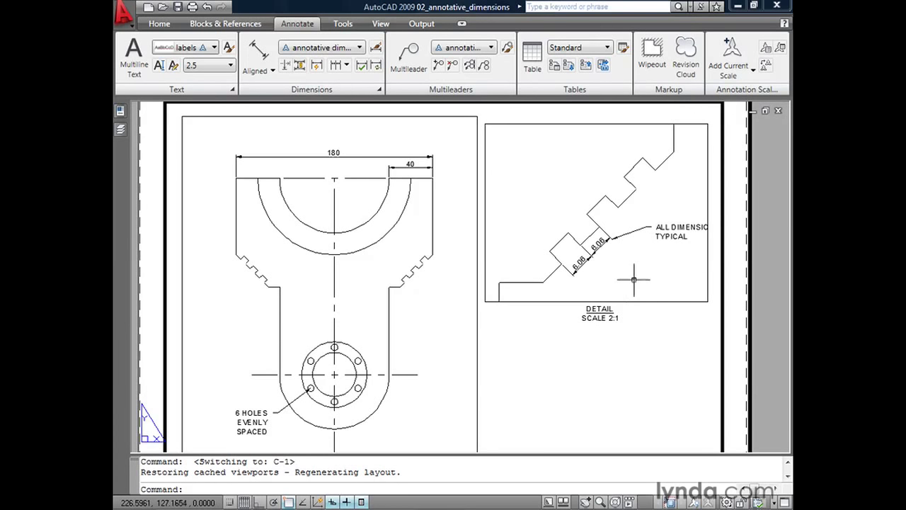
pyautogui.doubleClick(659, 252)
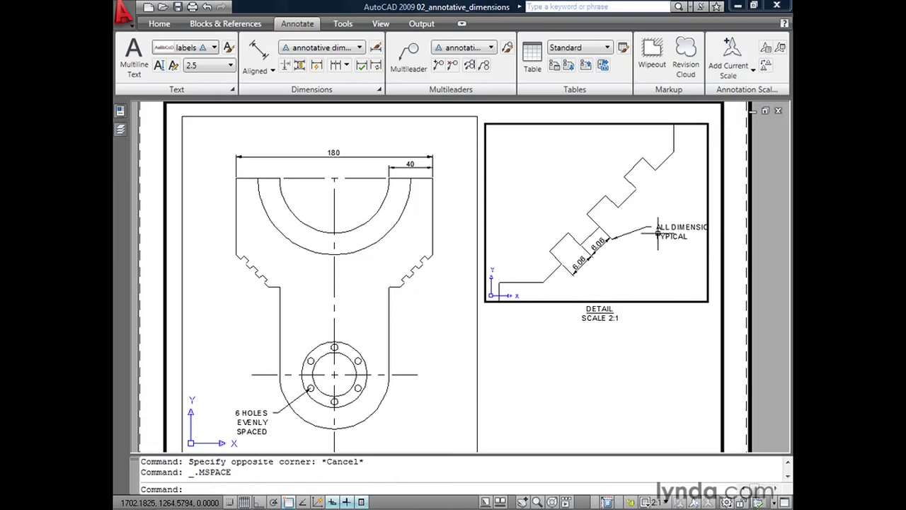
pyautogui.click(660, 226)
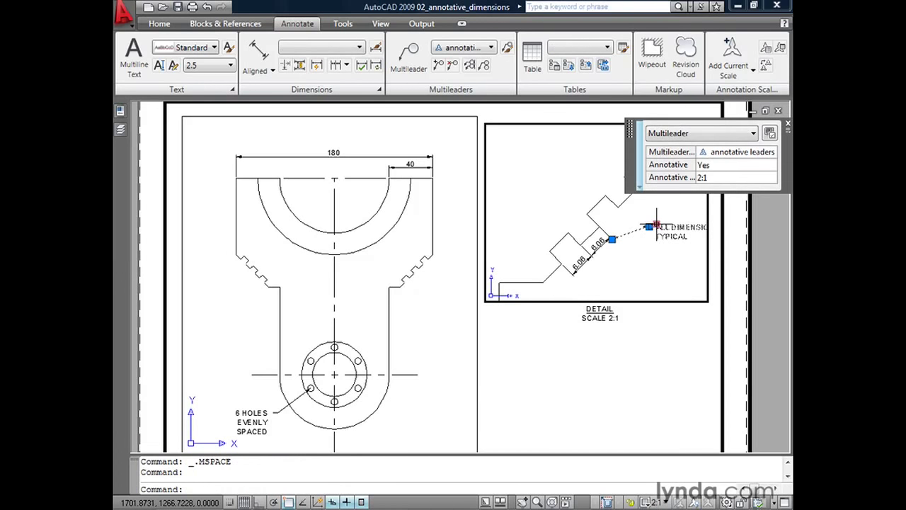
pyautogui.click(657, 225)
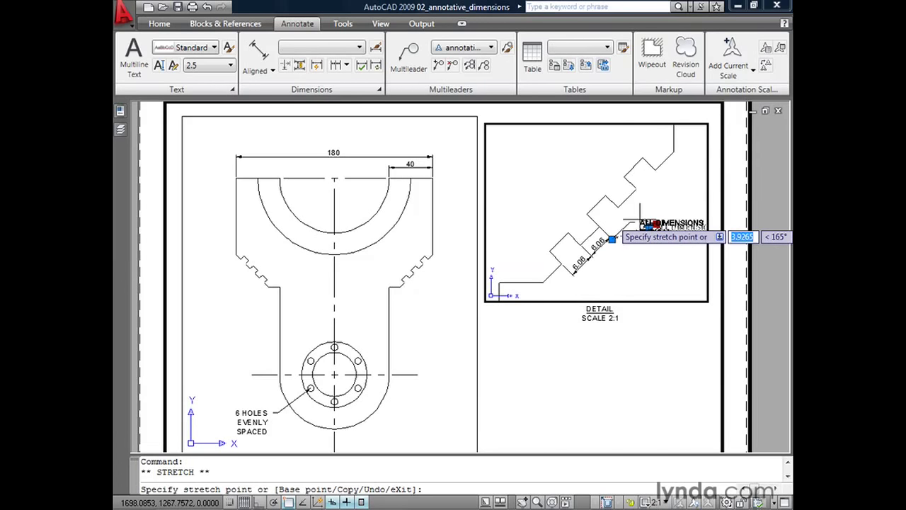
pyautogui.click(639, 220)
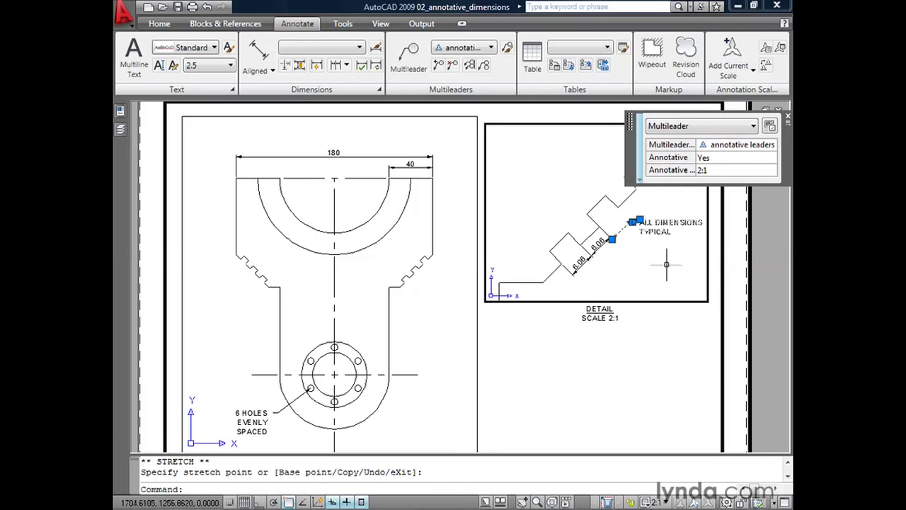
pyautogui.doubleClick(731, 284)
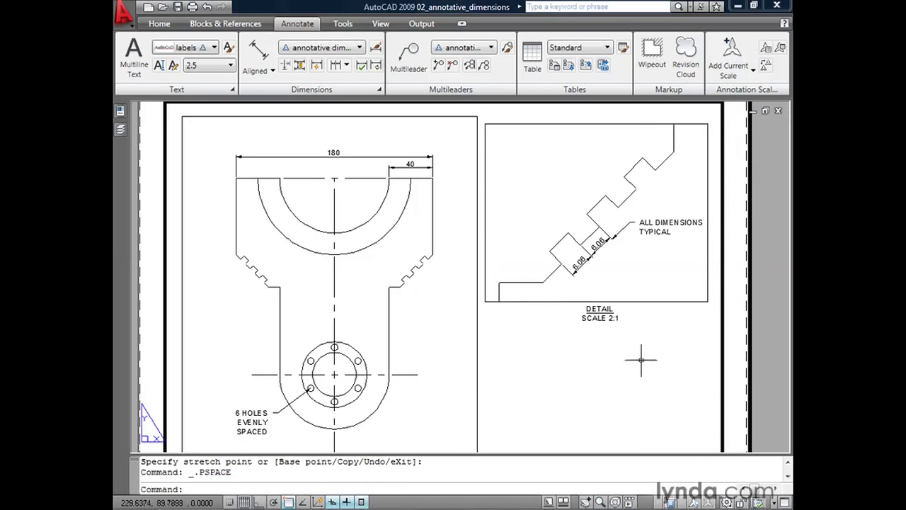